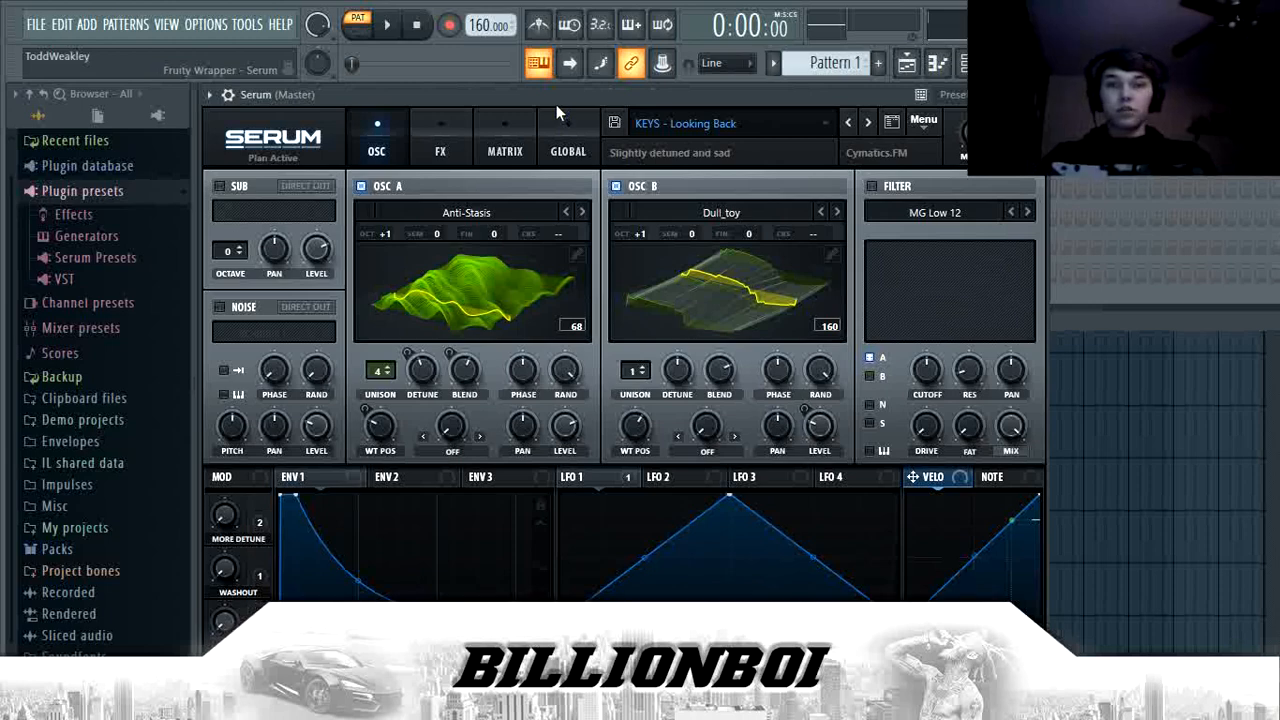
Move the Serum window aside and open the piano roll of the Serum channel
{"action": "mouse_move", "coordinate": [490, 99]}
{"action": "left_mouse_down"}
{"action": "mouse_move", "coordinate": [525, 105]}
{"action": "mouse_move", "coordinate": [493, 114]}
{"action": "left_mouse_up"}
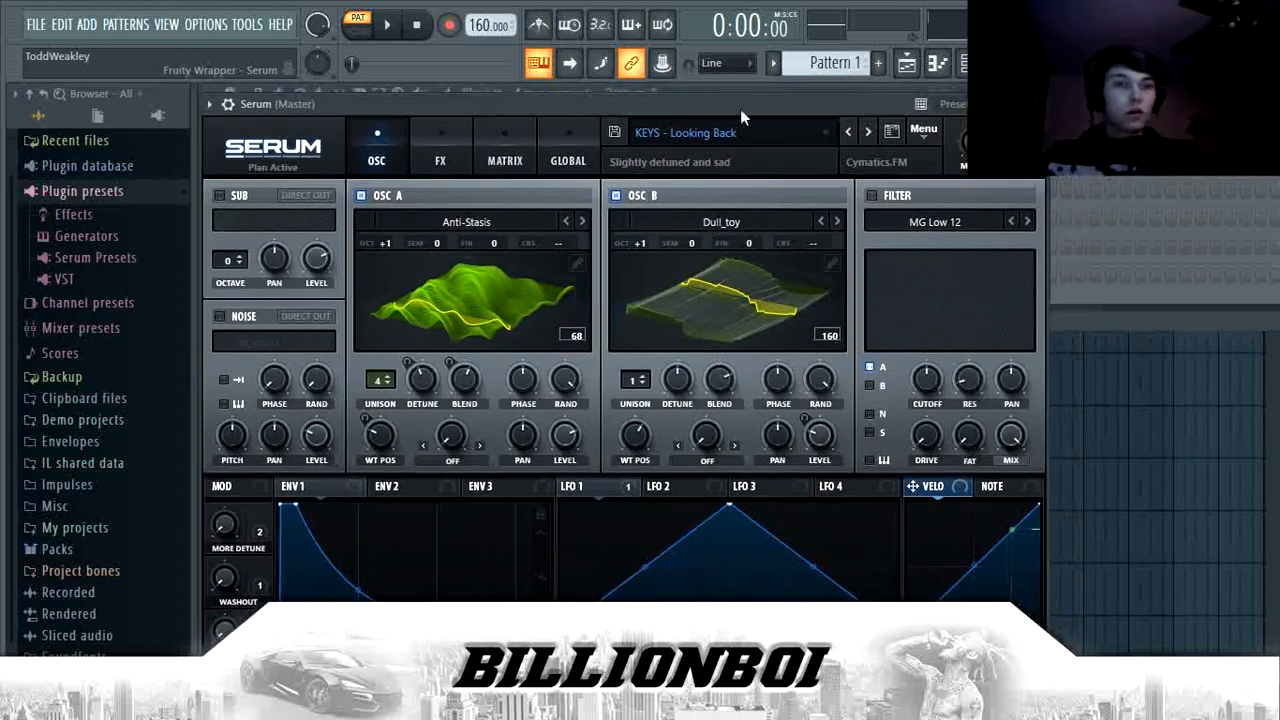
{"action": "left_click_drag", "start_coordinate": [365, 106], "coordinate": [584, 200]}
{"action": "right_click", "coordinate": [356, 268]}
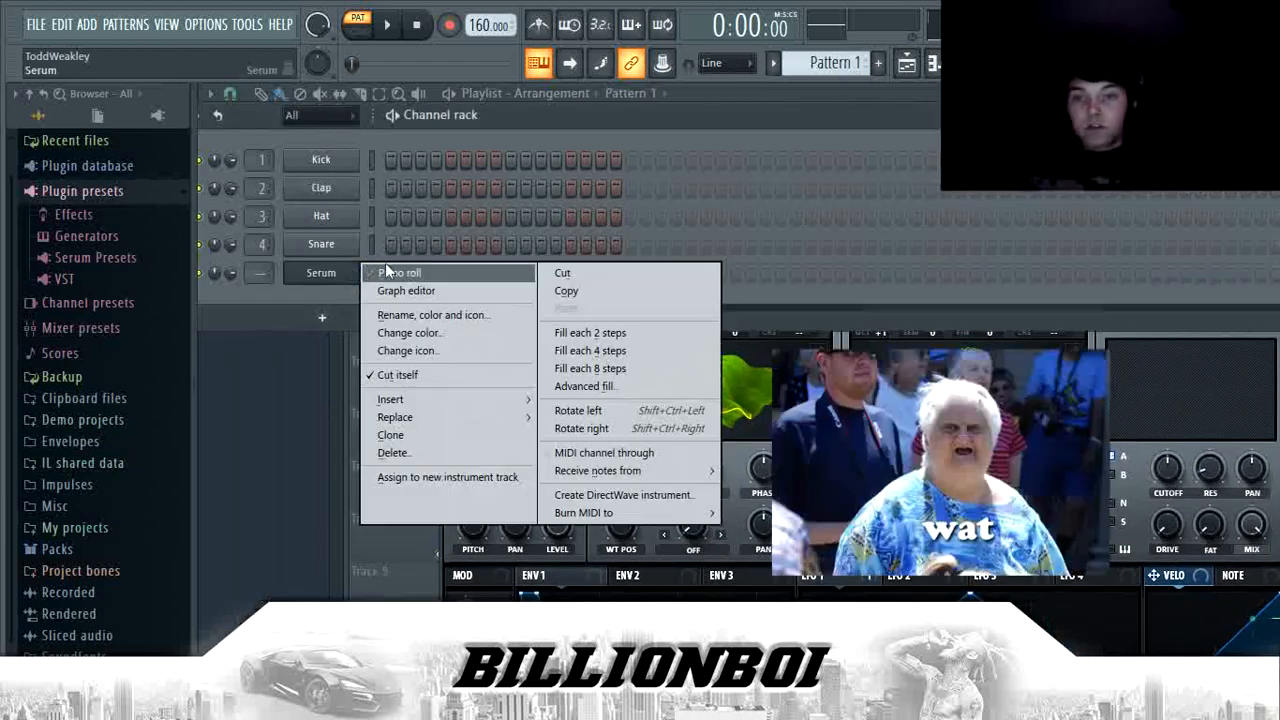
{"action": "left_click", "coordinate": [303, 270]}
{"action": "right_click", "coordinate": [322, 277]}
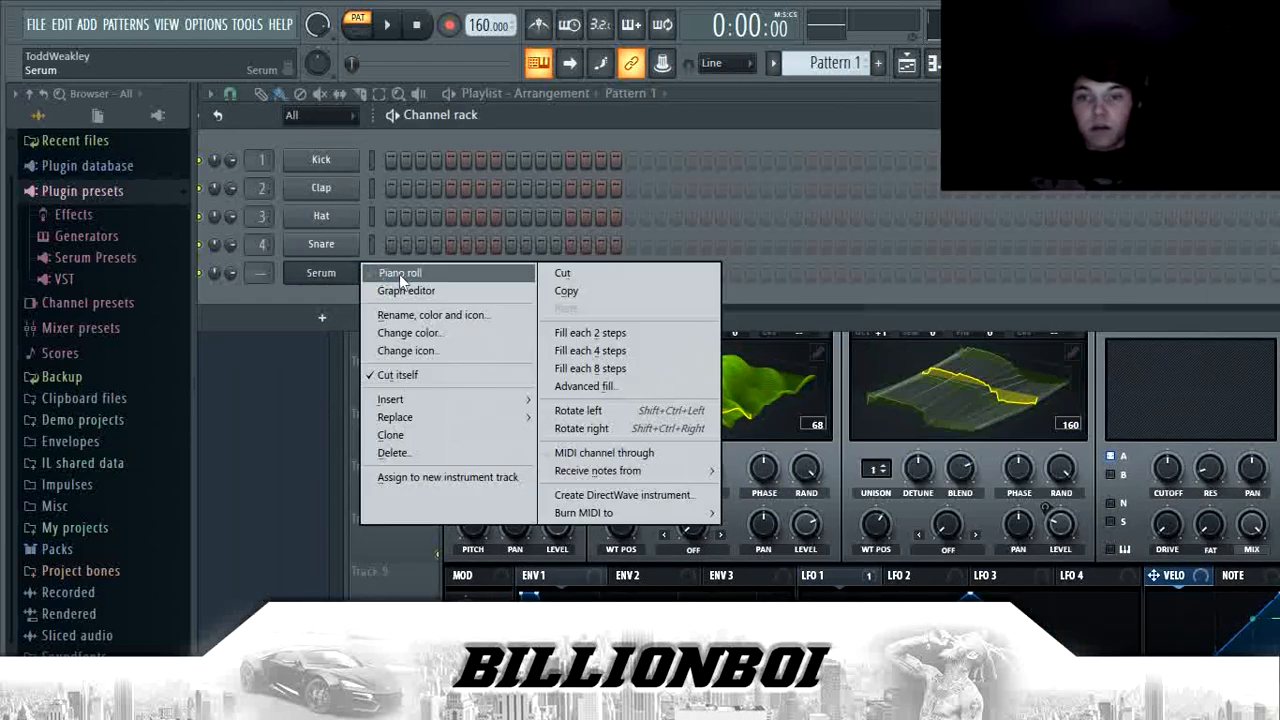
{"action": "left_click", "coordinate": [399, 274]}
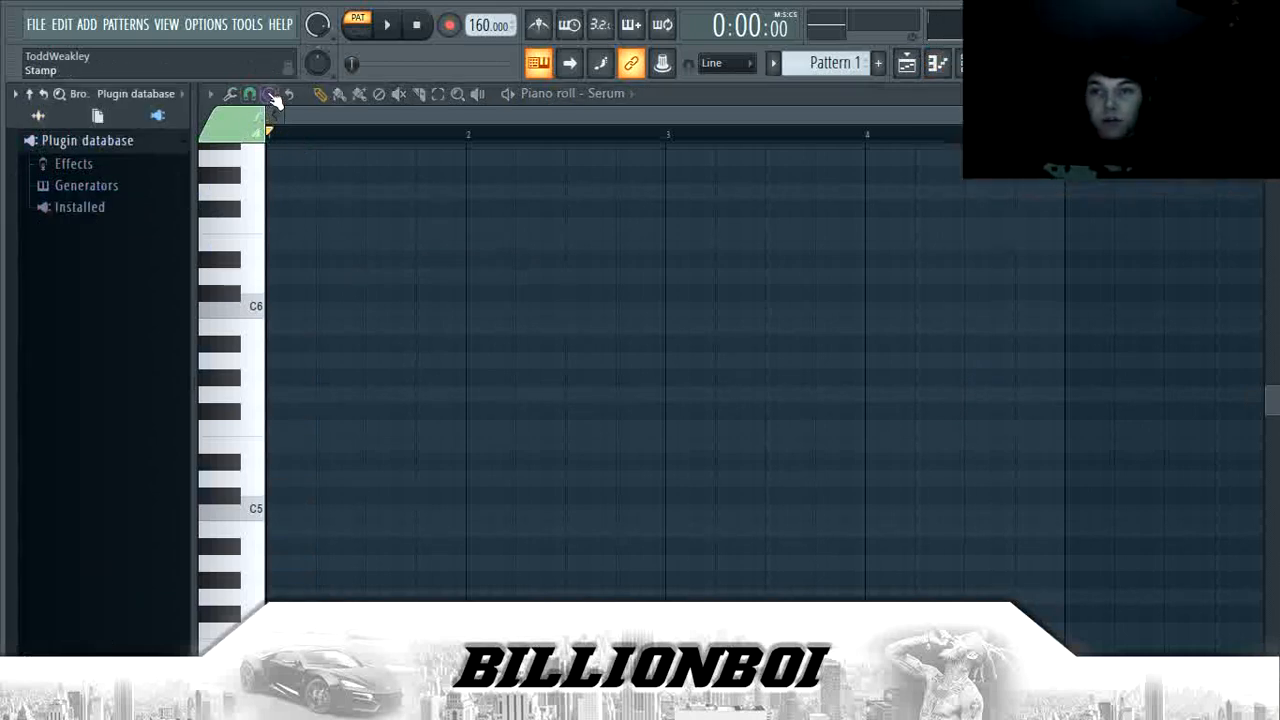
Stamp a Minor Natural (Aeolian) scale rooted on C5 at the start of bar 1
{"action": "left_click", "coordinate": [270, 94]}
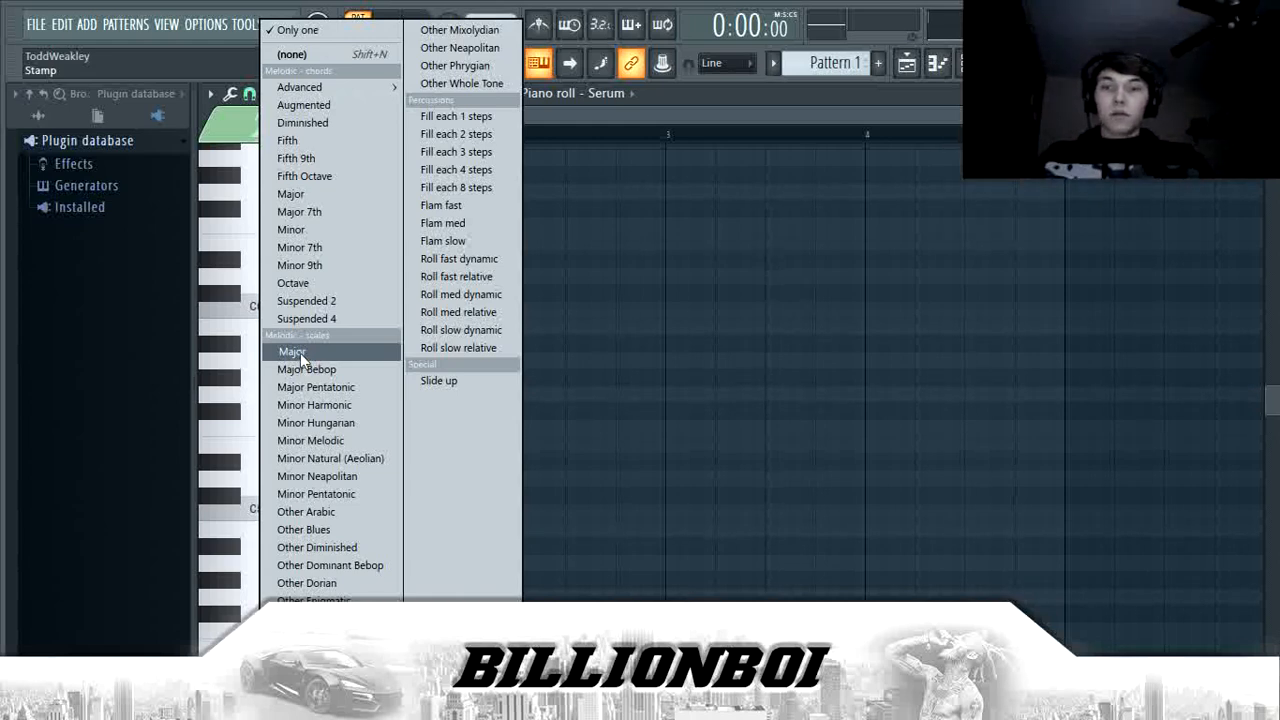
{"action": "left_click", "coordinate": [331, 458]}
{"action": "scroll", "coordinate": [337, 391], "scroll_direction": "down", "scroll_amount": 2}
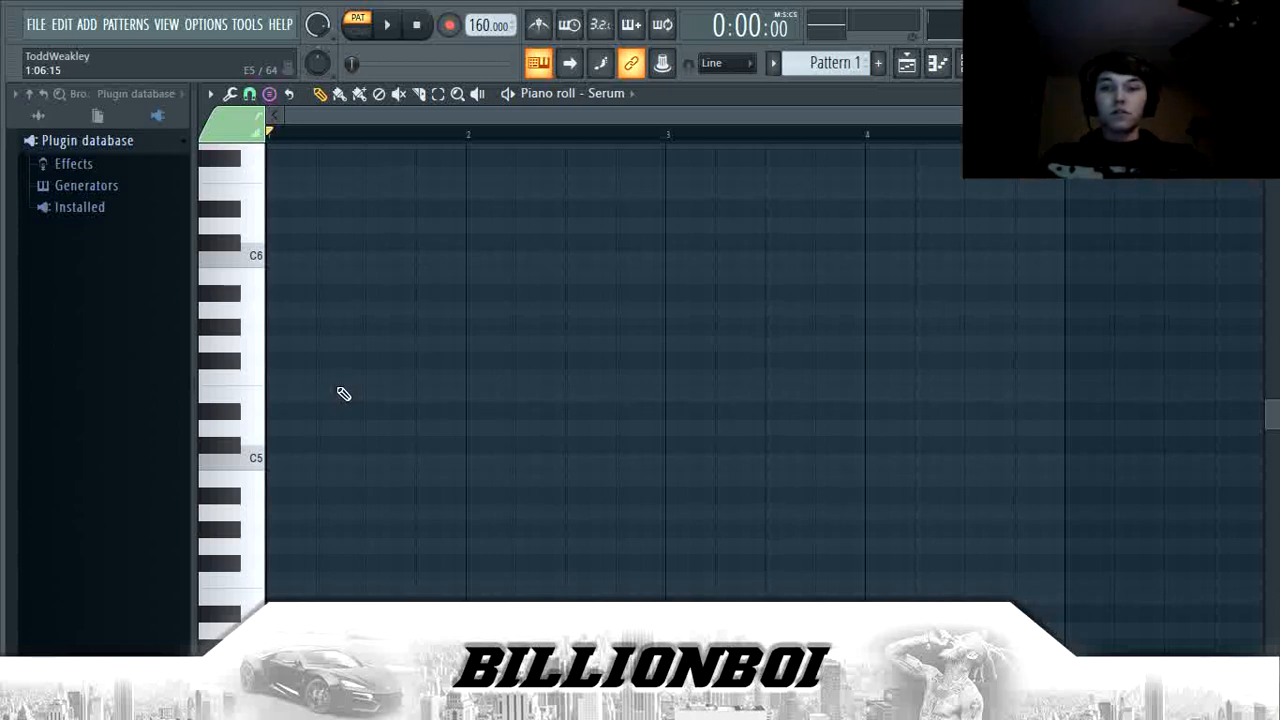
{"action": "left_click", "coordinate": [283, 469]}
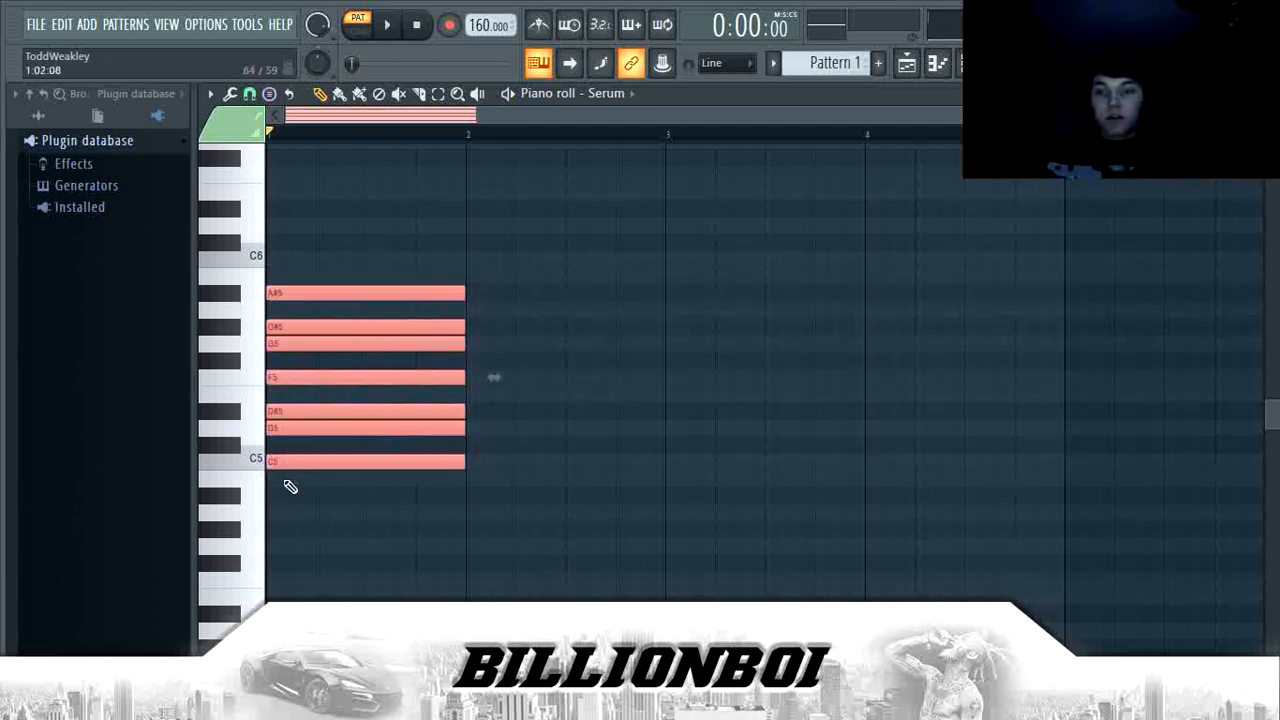
Shorten all the stamped scale notes to brief markers at the start of bar 1 and mute them
{"action": "left_click_drag", "start_coordinate": [464, 340], "coordinate": [288, 358]}
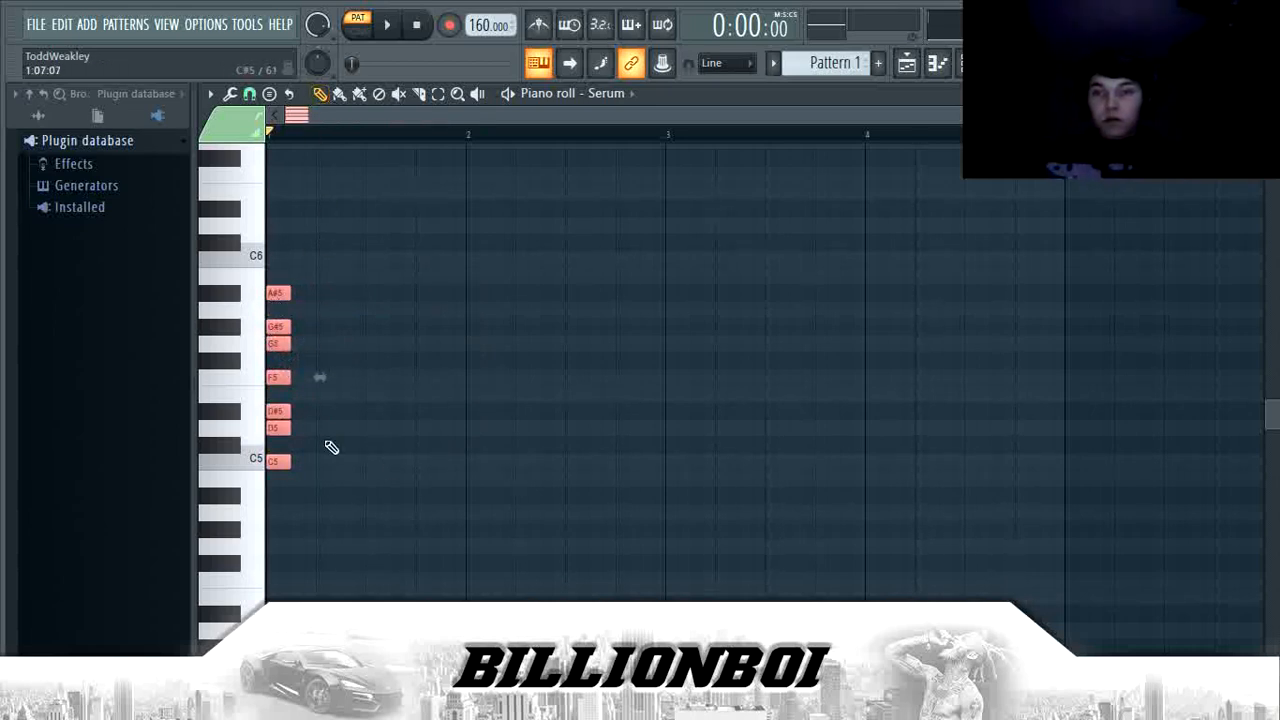
{"action": "left_click", "coordinate": [404, 99]}
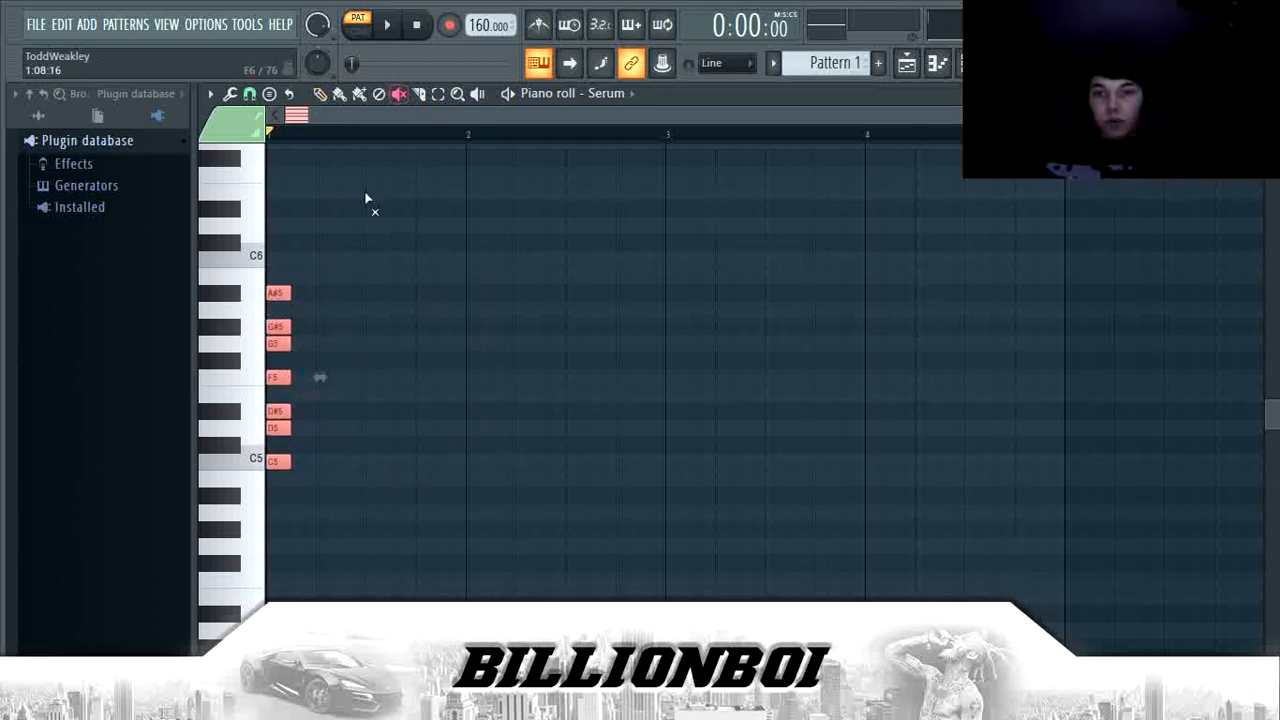
{"action": "left_click", "coordinate": [299, 289]}
{"action": "left_click", "coordinate": [284, 295]}
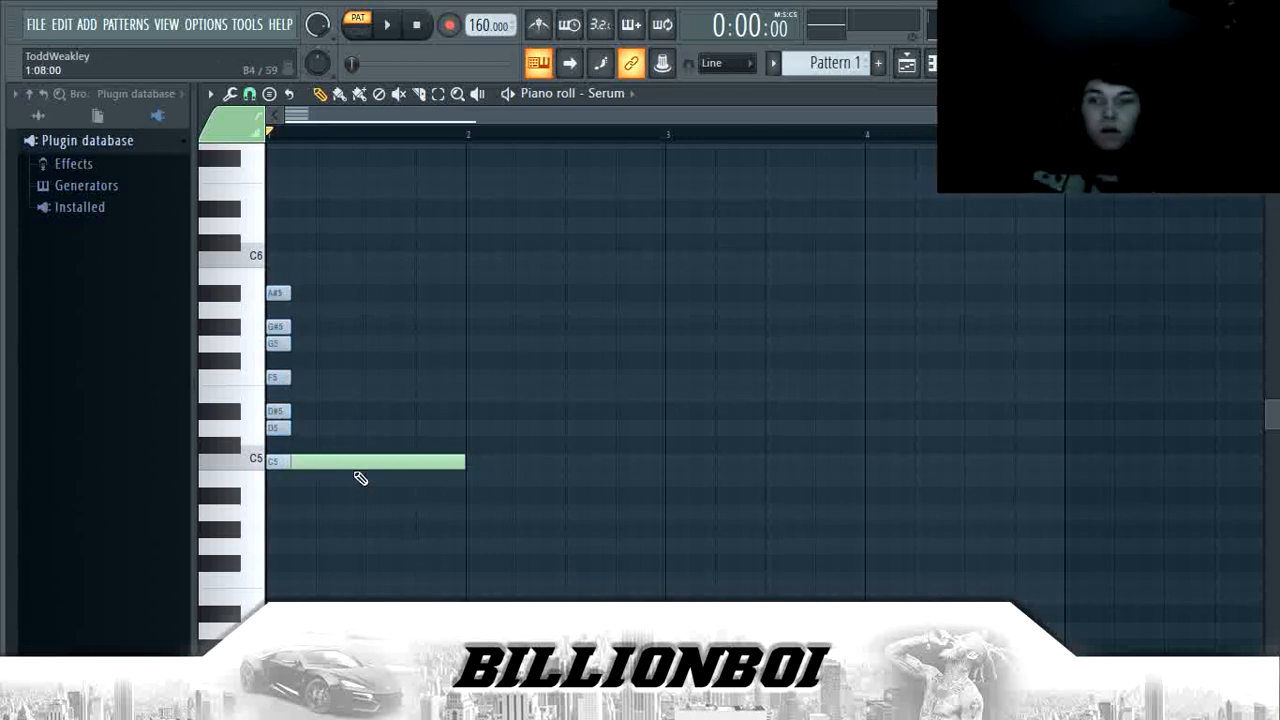
Draw one-bar C5, D#5 and G5 notes in bar 1 as a minor chord and play it back
{"action": "left_click", "coordinate": [338, 463]}
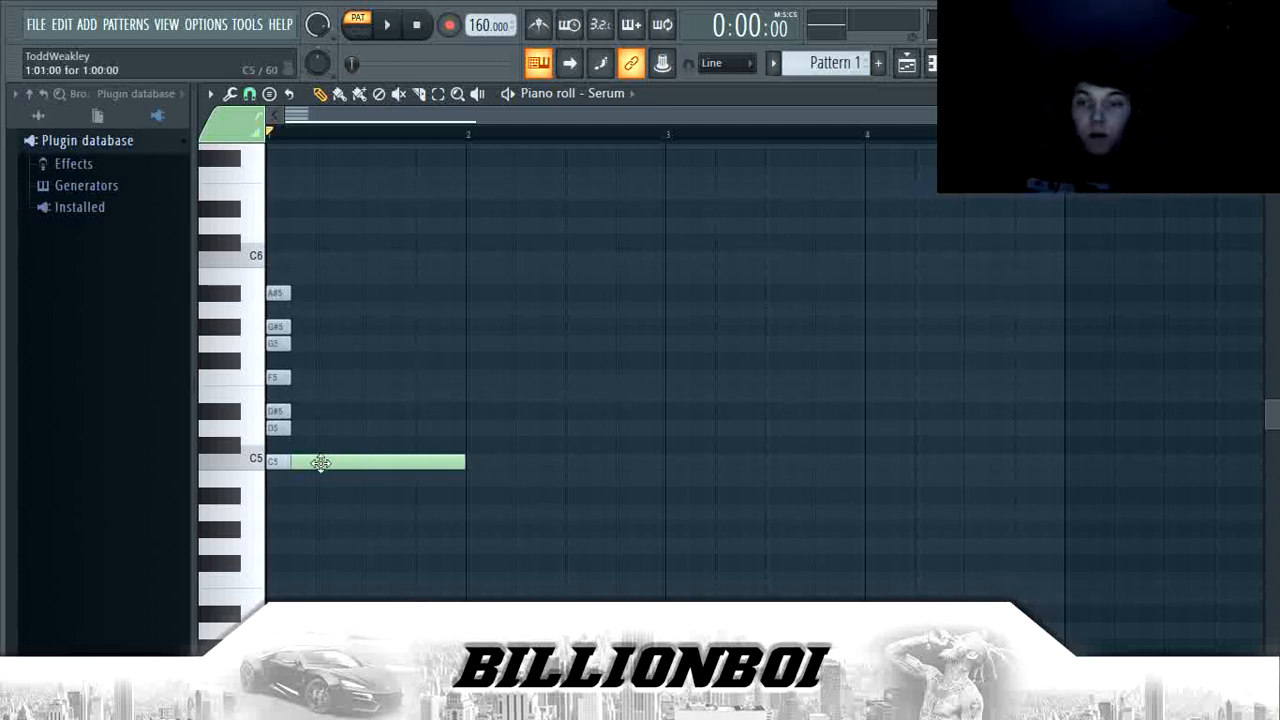
{"action": "left_click_drag", "start_coordinate": [312, 415], "coordinate": [272, 413]}
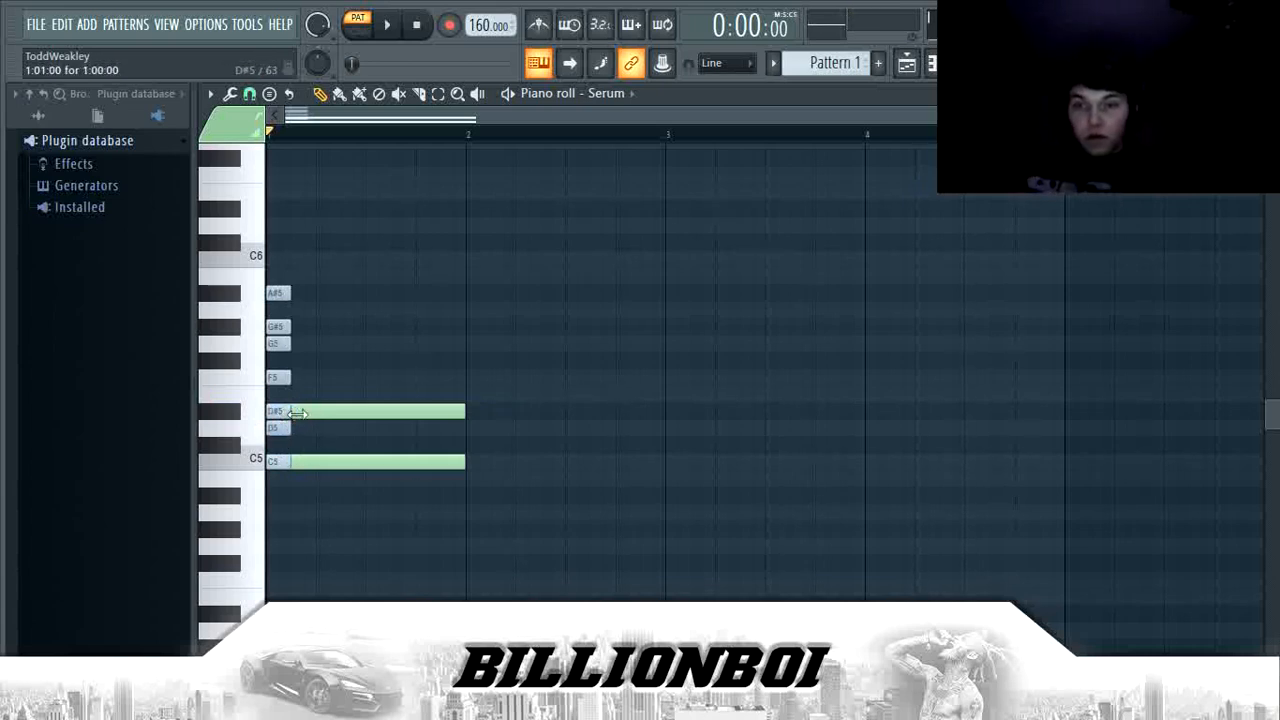
{"action": "left_click", "coordinate": [341, 344]}
{"action": "left_click_drag", "start_coordinate": [341, 344], "coordinate": [249, 341]}
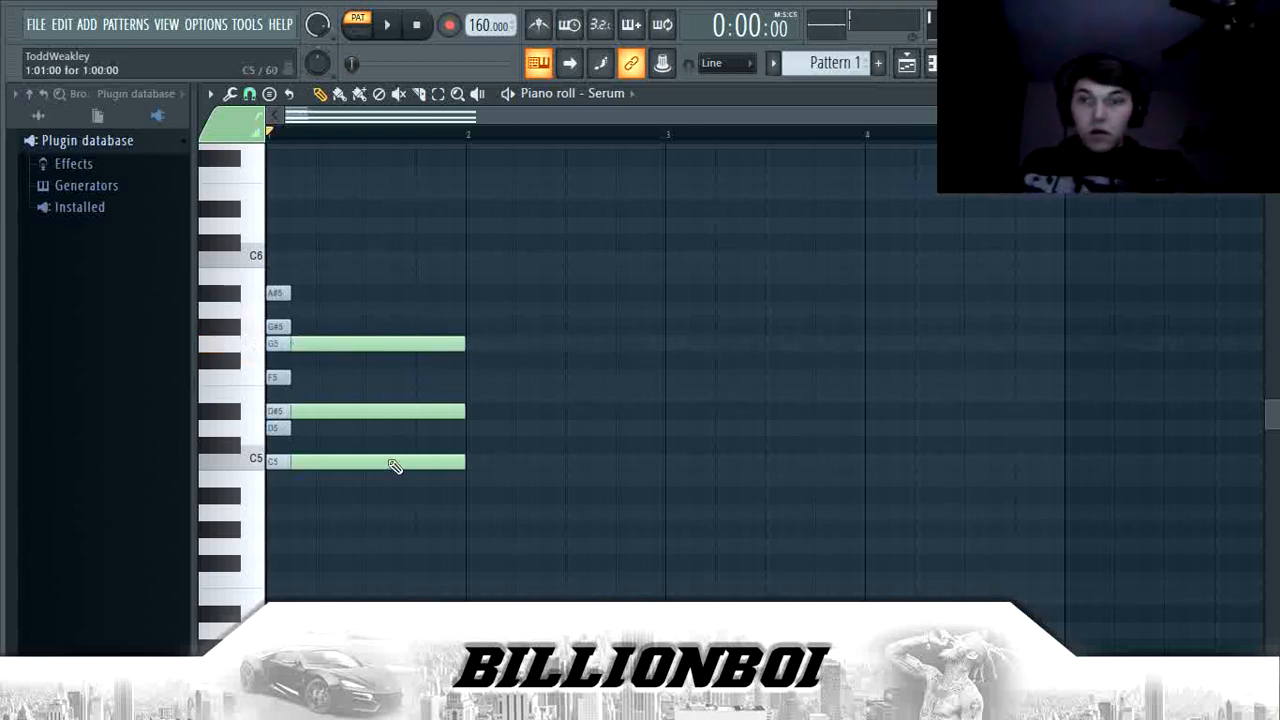
{"action": "key", "text": "space"}
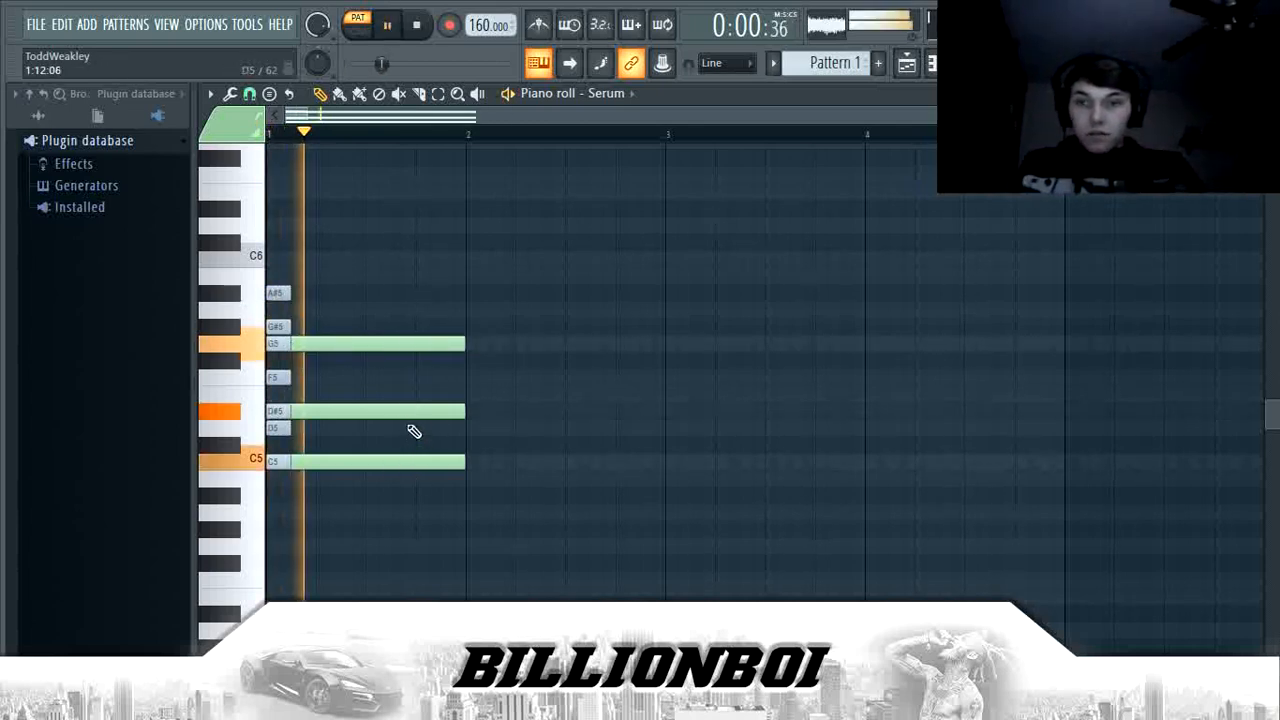
{"action": "key", "text": "space"}
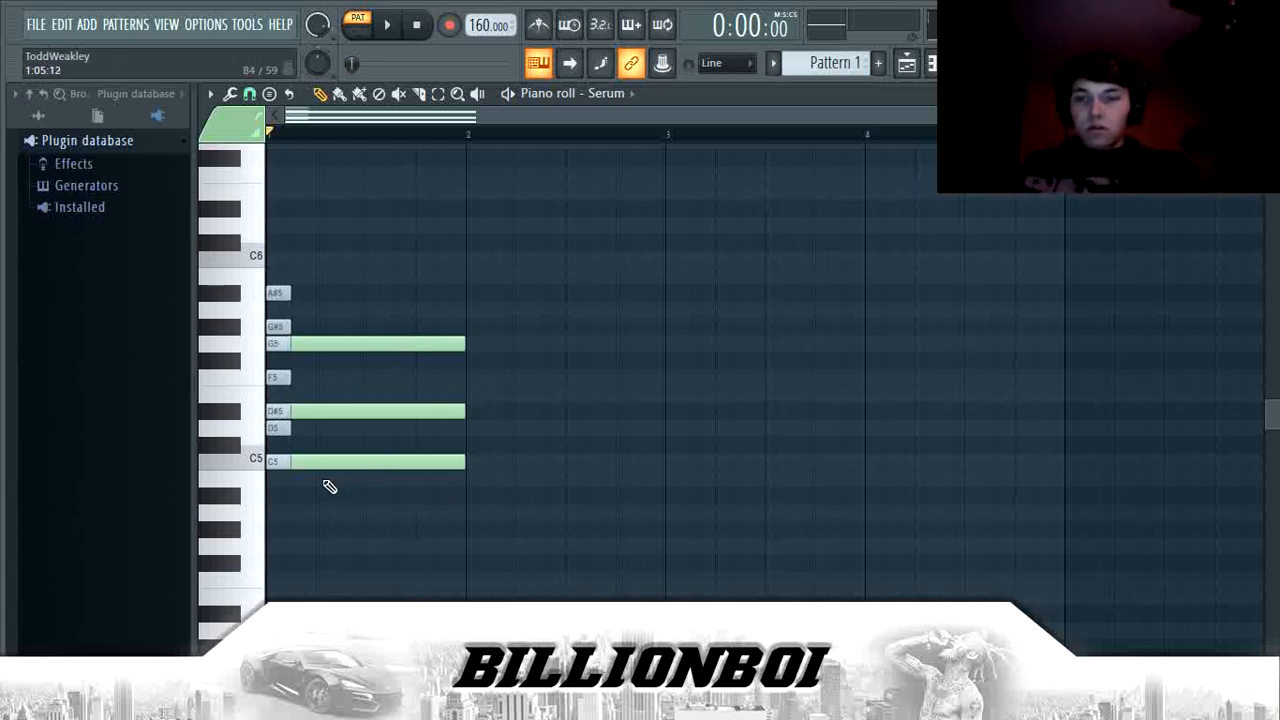
Mark the semitones between the C5, D#5 and G5 chord notes with temporary notes and delete them
{"action": "left_click", "coordinate": [366, 445]}
{"action": "left_click", "coordinate": [369, 430]}
{"action": "right_click", "coordinate": [379, 446]}
{"action": "right_click", "coordinate": [376, 431]}
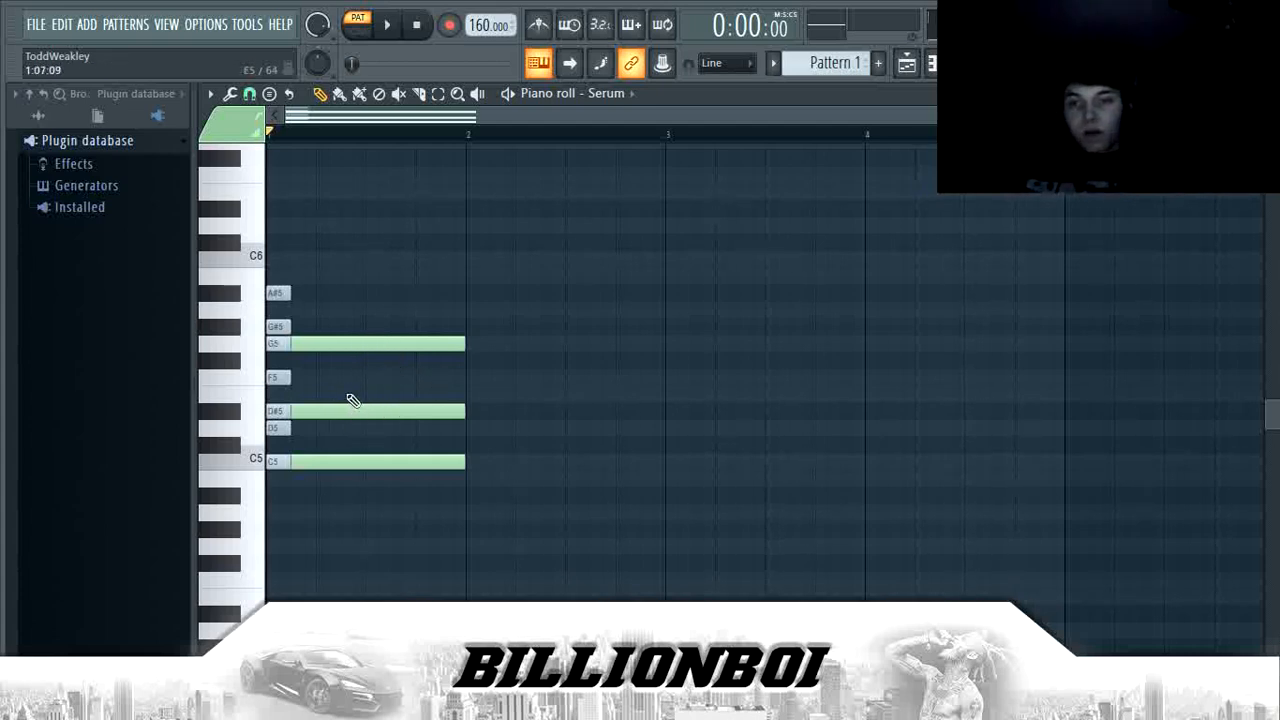
{"action": "left_click", "coordinate": [347, 396]}
{"action": "left_click", "coordinate": [346, 380]}
{"action": "left_click", "coordinate": [353, 363]}
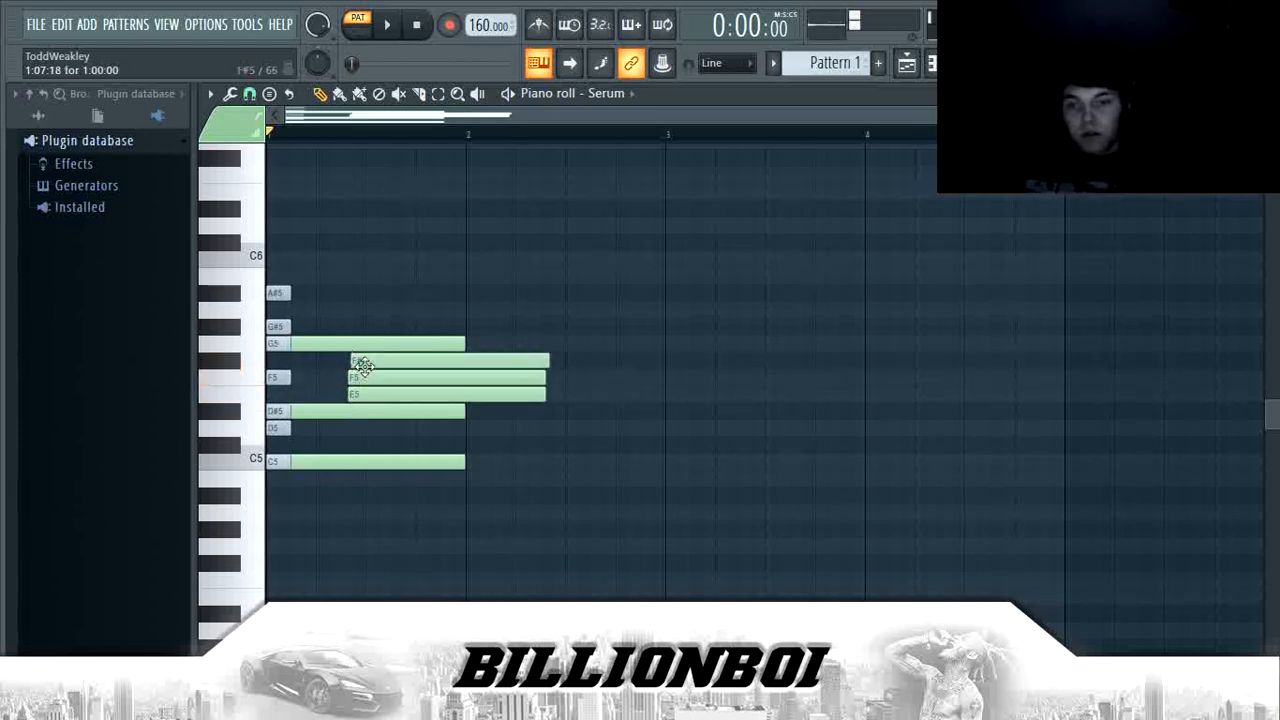
{"action": "right_click", "coordinate": [363, 363]}
{"action": "right_click", "coordinate": [364, 378]}
{"action": "right_click", "coordinate": [366, 394]}
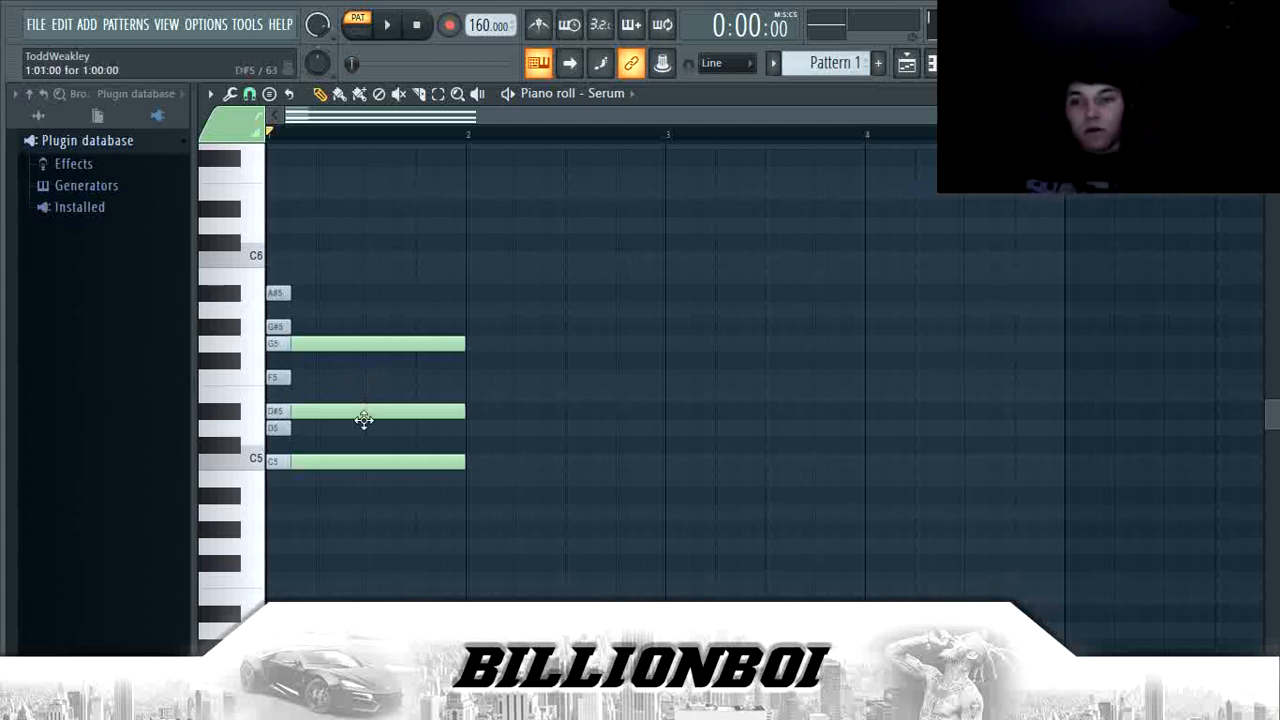
Raise the chord's middle note to E5, marking the semitones around it with temporary notes and deleting them
{"action": "left_click", "coordinate": [412, 409]}
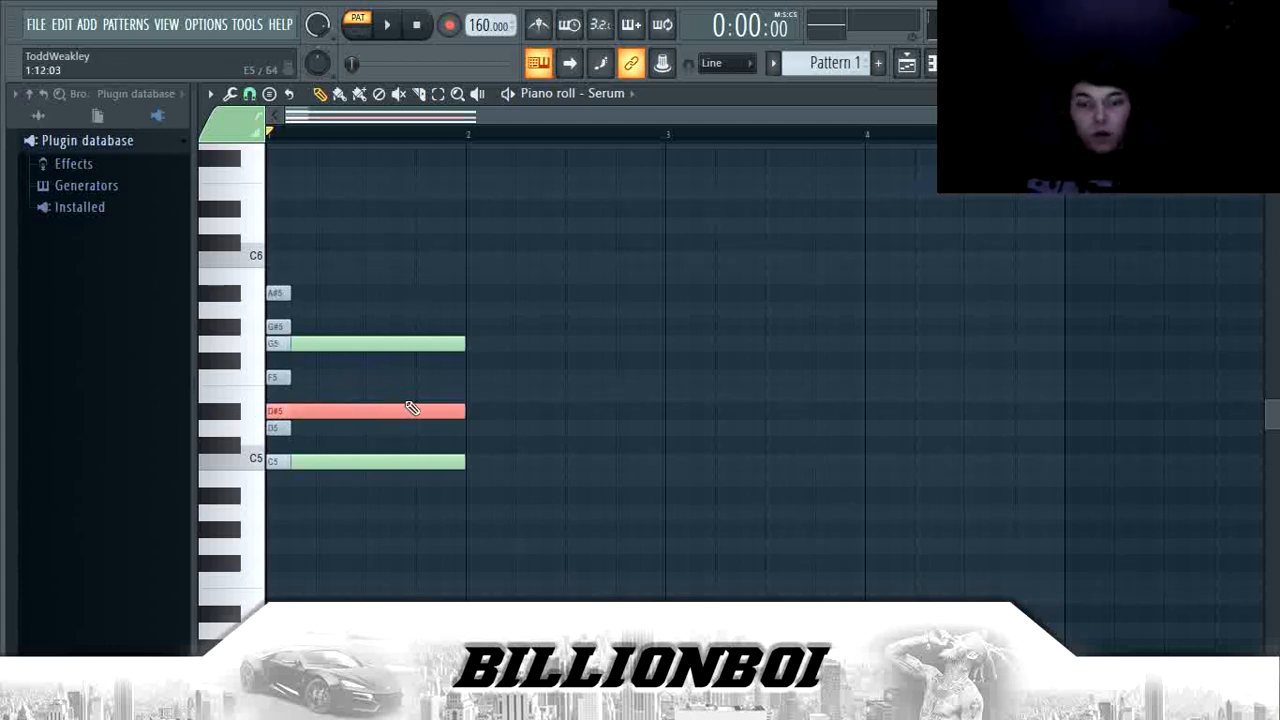
{"action": "left_click_drag", "start_coordinate": [412, 409], "coordinate": [403, 396]}
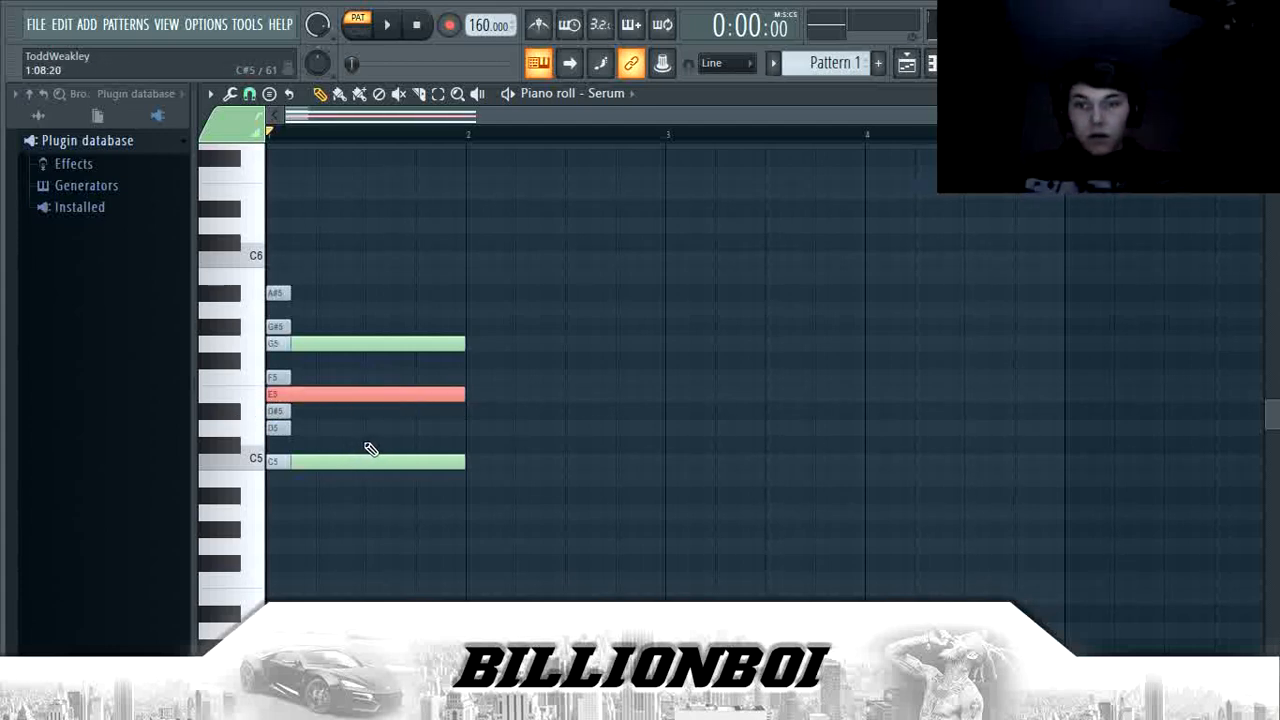
{"action": "left_click", "coordinate": [366, 445]}
{"action": "left_click", "coordinate": [369, 426]}
{"action": "left_click", "coordinate": [371, 411]}
{"action": "right_click", "coordinate": [373, 412]}
{"action": "right_click", "coordinate": [375, 428]}
{"action": "right_click", "coordinate": [379, 445]}
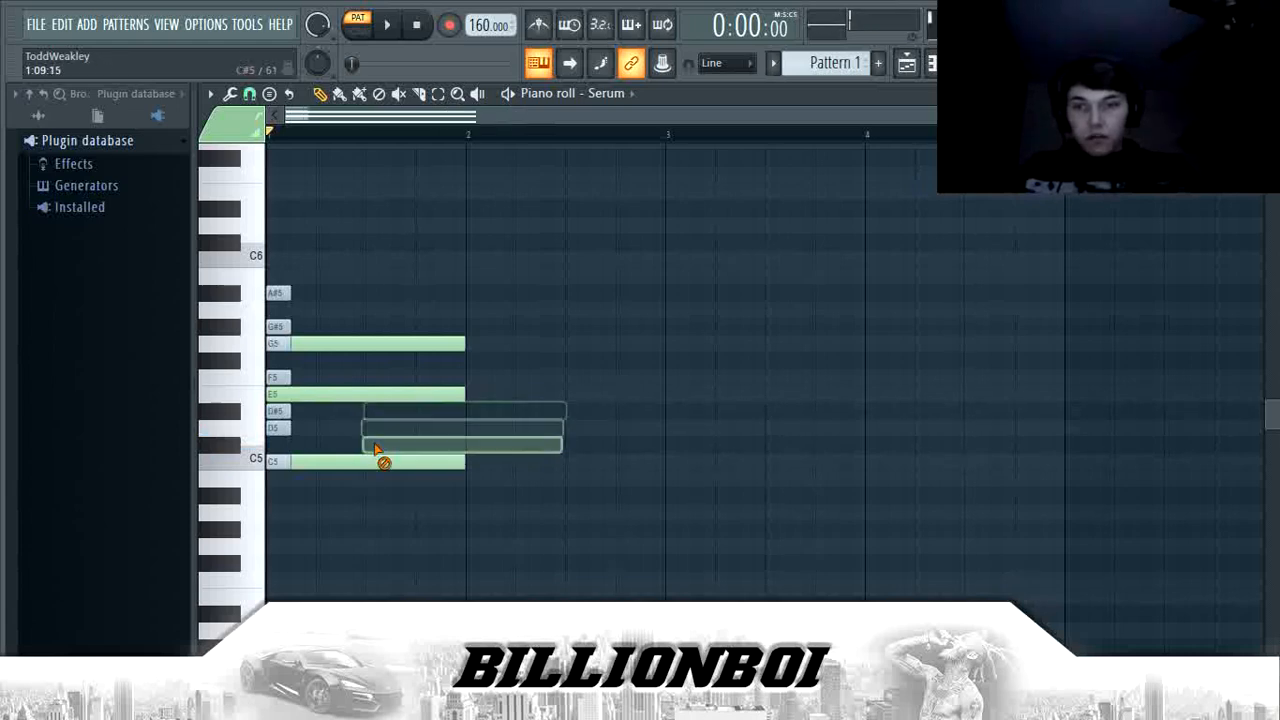
{"action": "left_click", "coordinate": [375, 376]}
{"action": "right_click", "coordinate": [374, 374]}
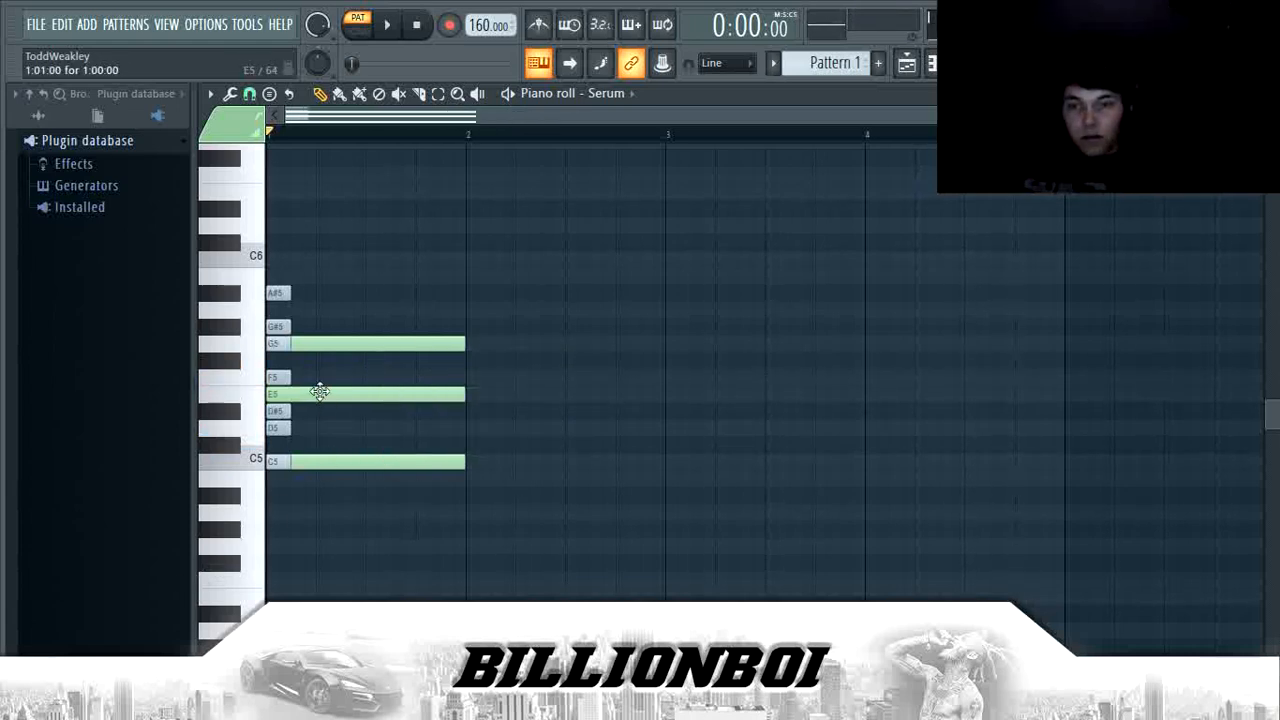
Try the chord's middle note on neighbouring semitones between D5 and F5, returning it to D#5
{"action": "left_click", "coordinate": [335, 395]}
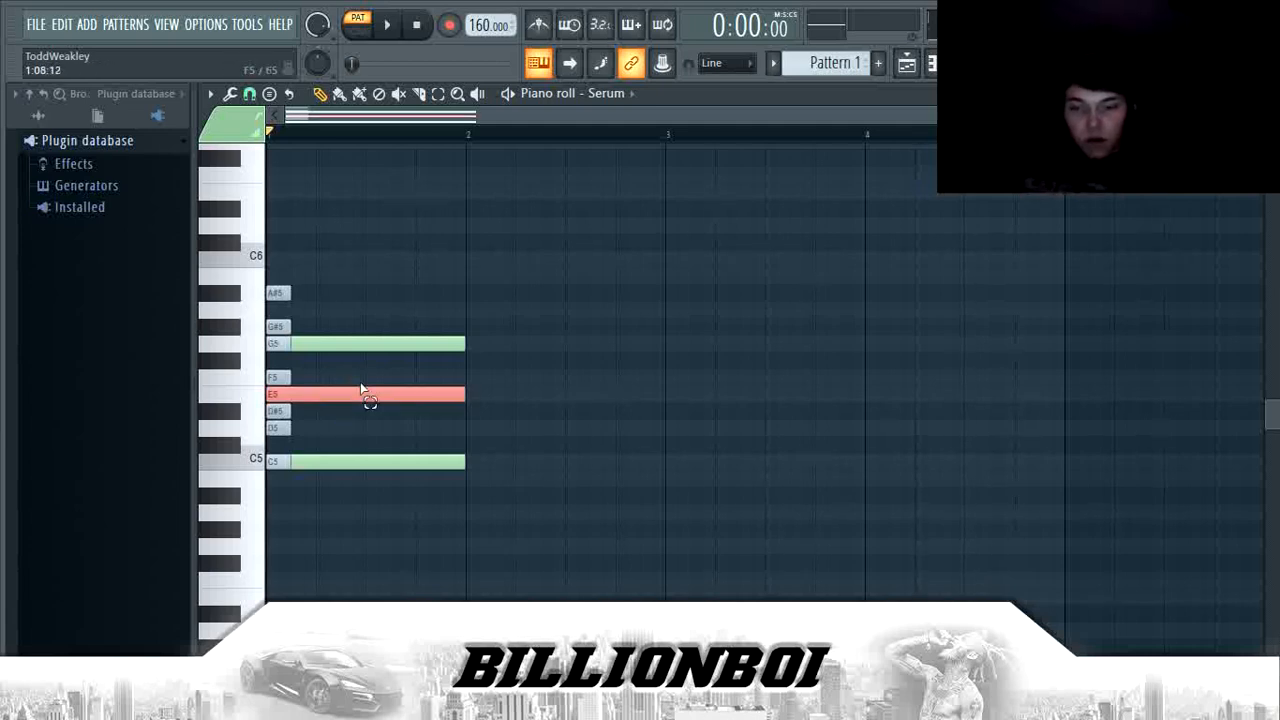
{"action": "key", "text": "shift+Down"}
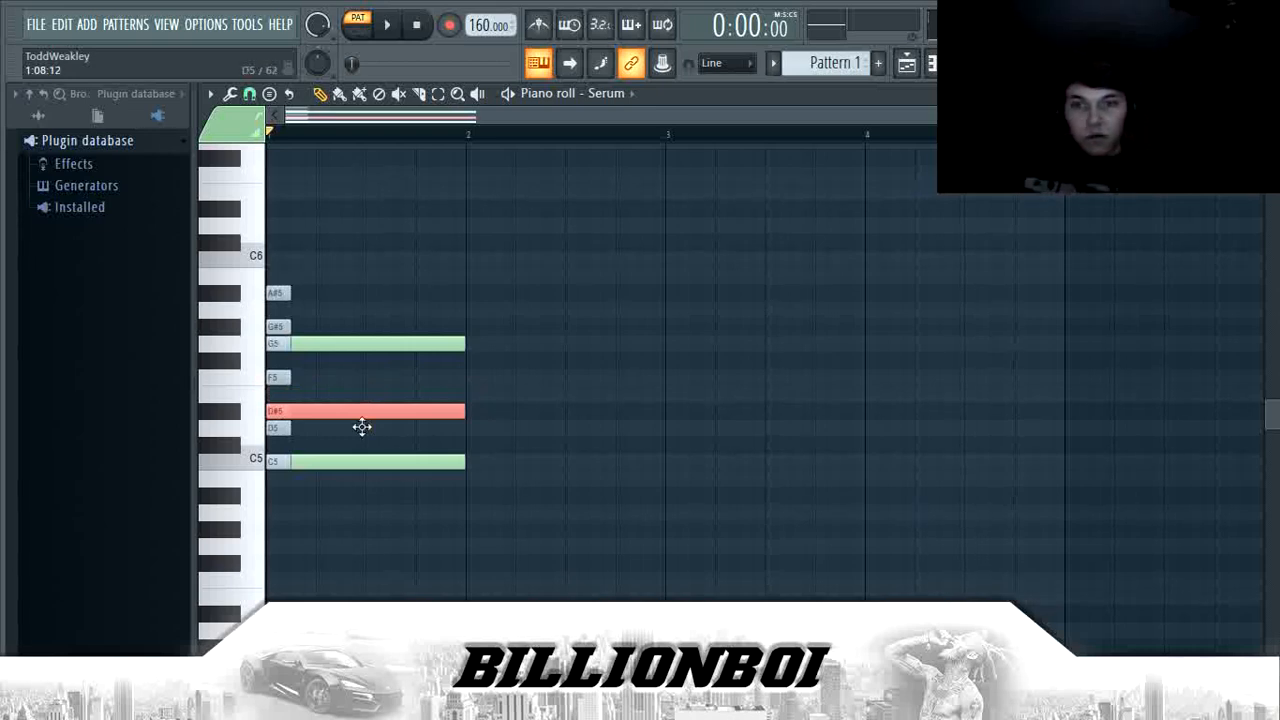
{"action": "key", "text": "shift+Up"}
{"action": "key", "text": "shift+Up"}
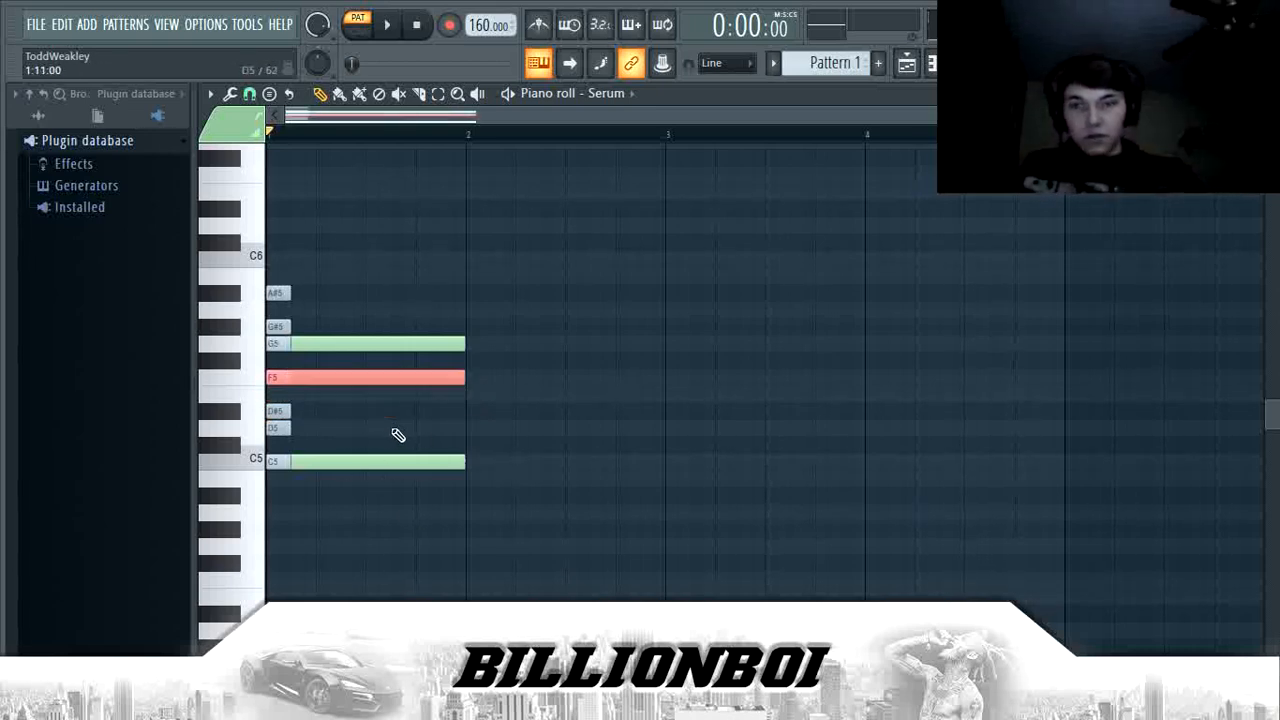
{"action": "key", "text": "shift+Down"}
{"action": "key", "text": "shift+Down"}
{"action": "key", "text": "shift+Down"}
{"action": "key", "text": "shift+Up"}
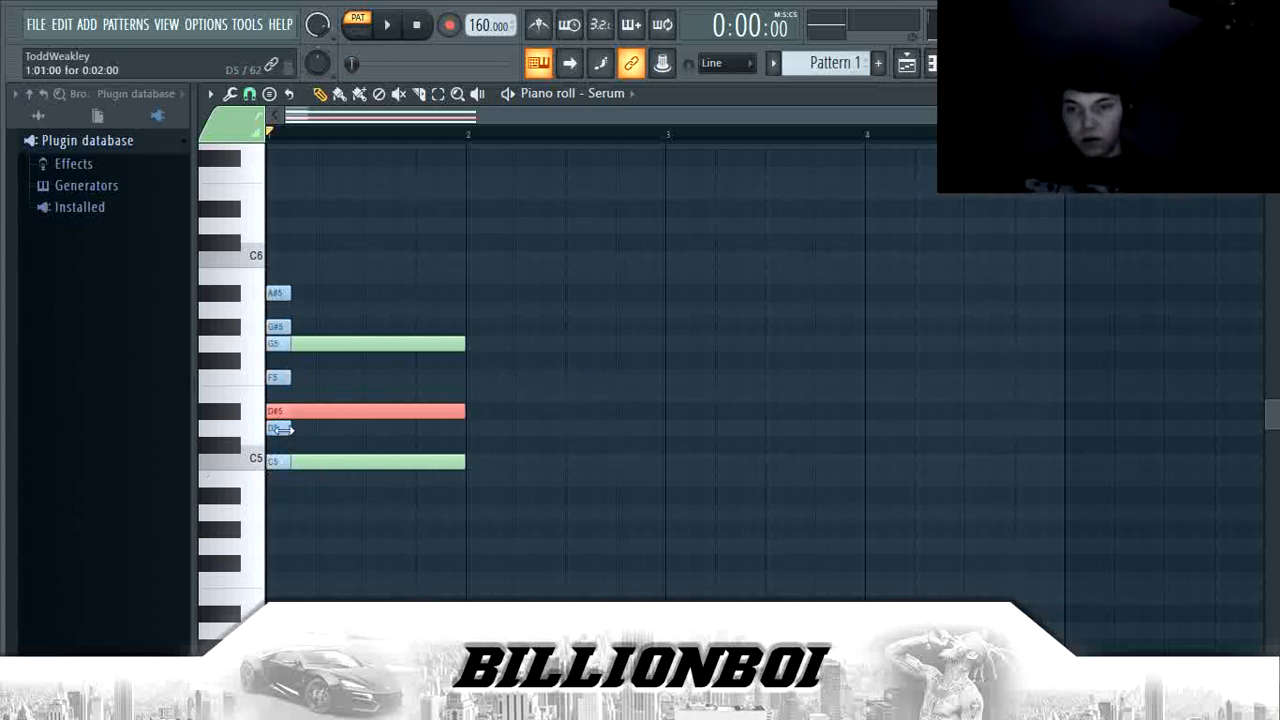
Draw one-bar F5, G#5 and C6 notes in bar 2 as the second chord
{"action": "left_click", "coordinate": [475, 380]}
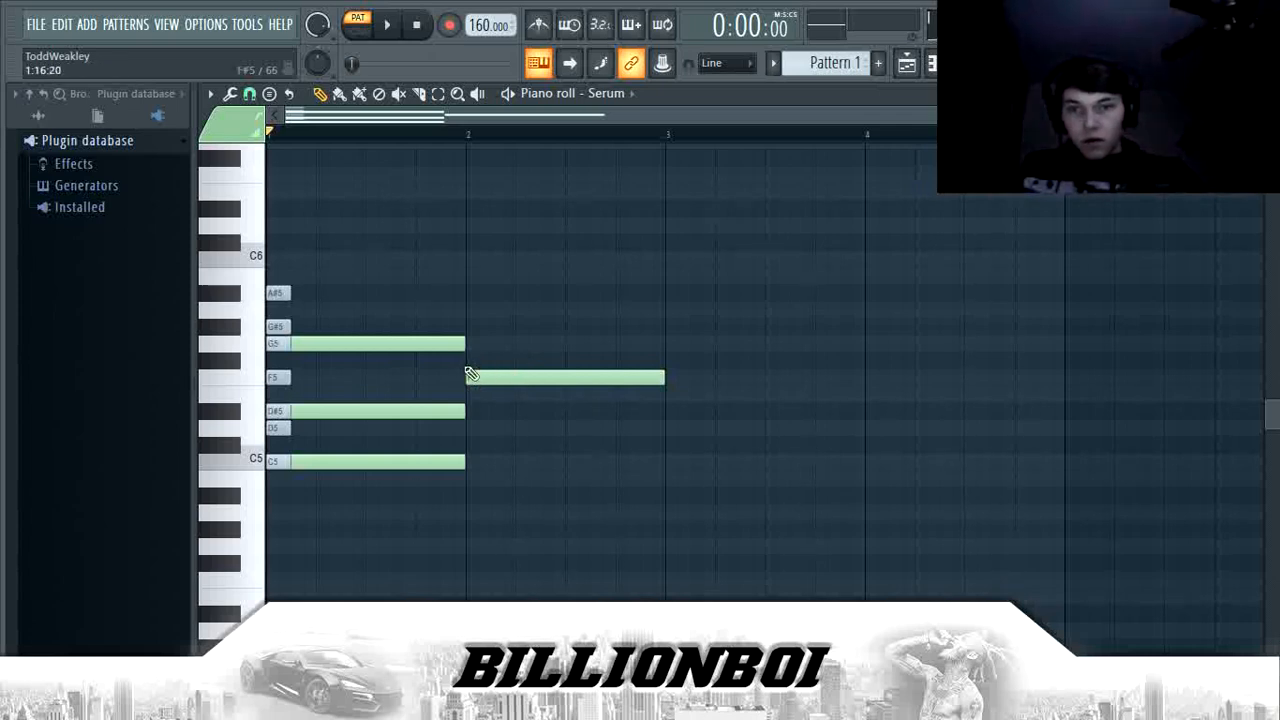
{"action": "left_click", "coordinate": [472, 329]}
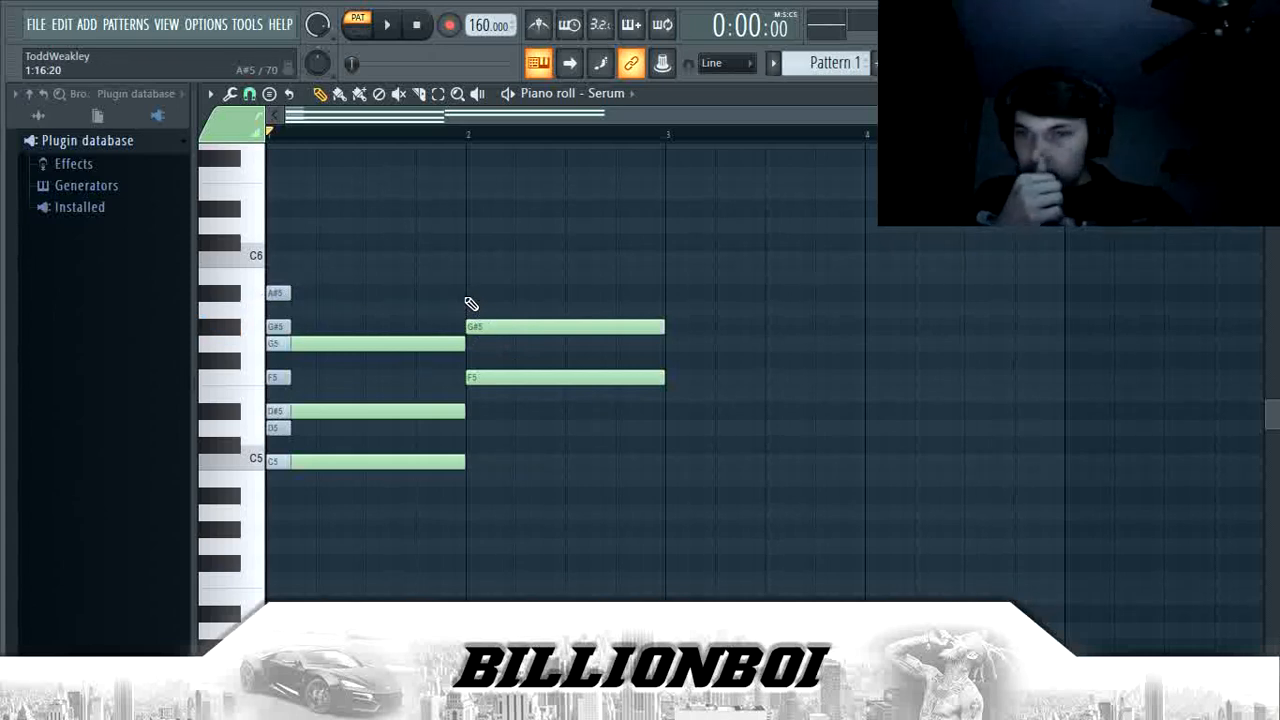
{"action": "left_click", "coordinate": [470, 261]}
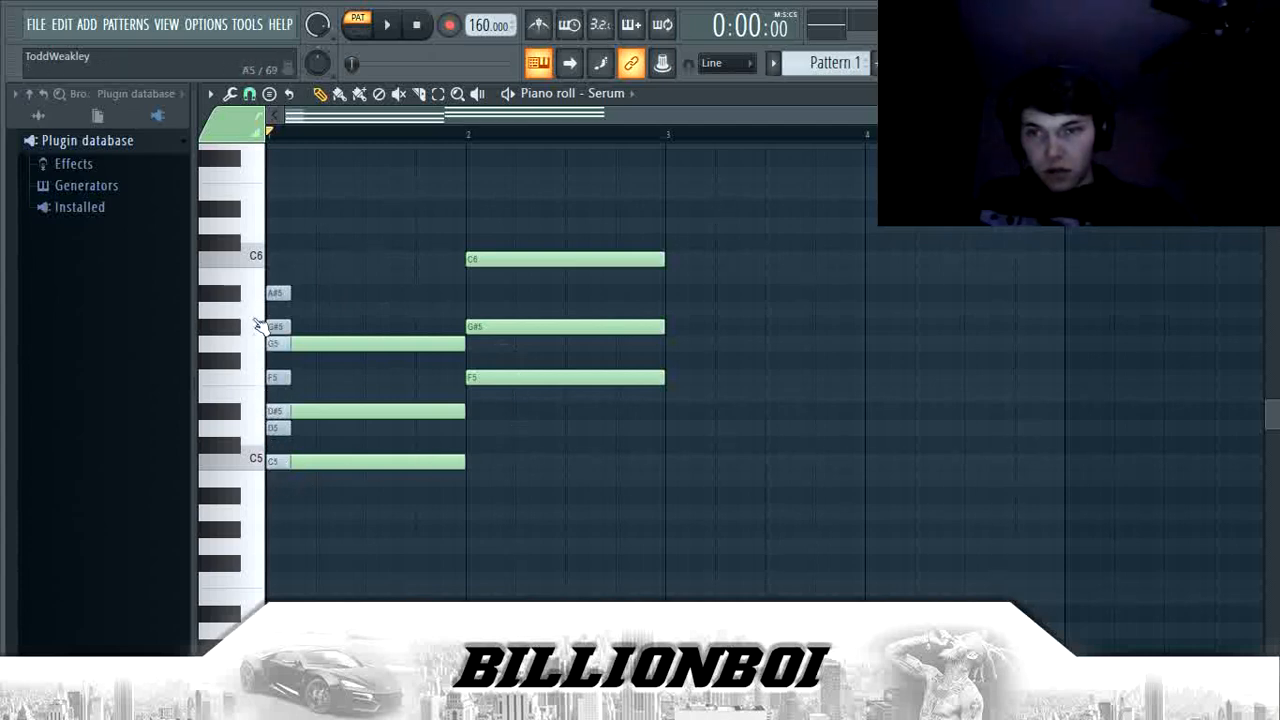
Move bar 2's C6 note down one octave to C5
{"action": "left_click", "coordinate": [493, 256]}
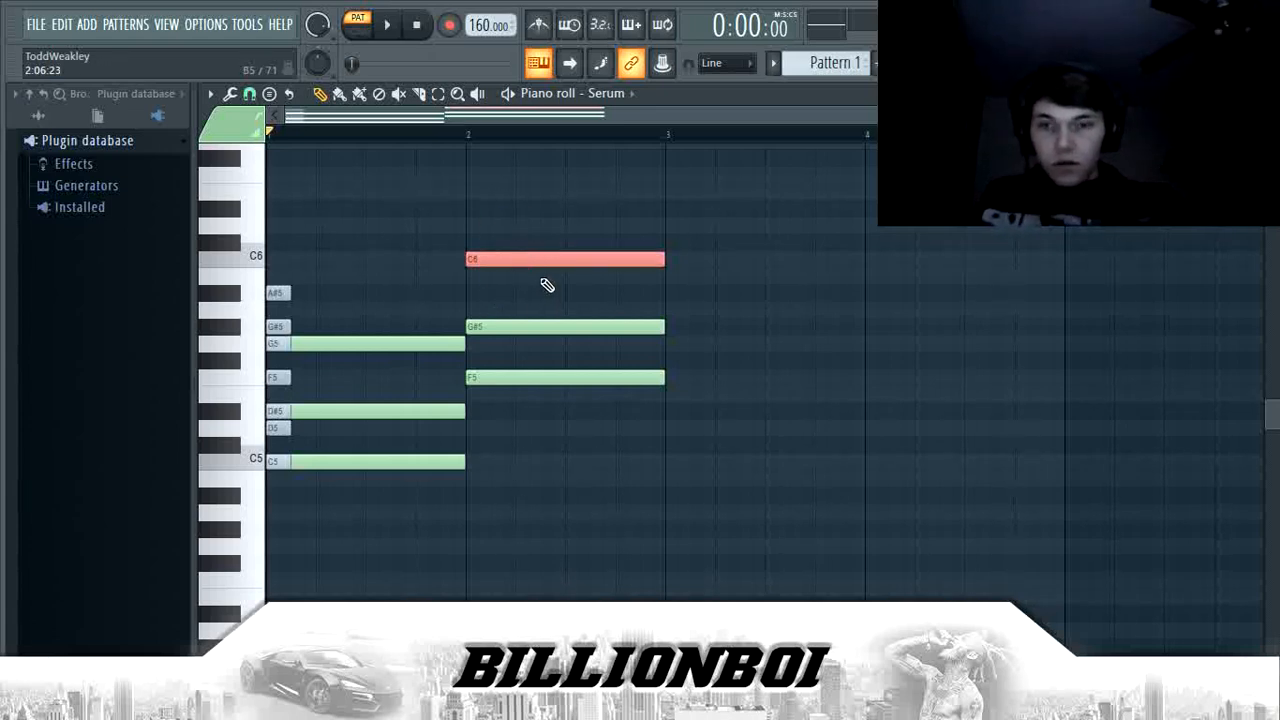
{"action": "left_click_drag", "start_coordinate": [548, 290], "coordinate": [606, 227]}
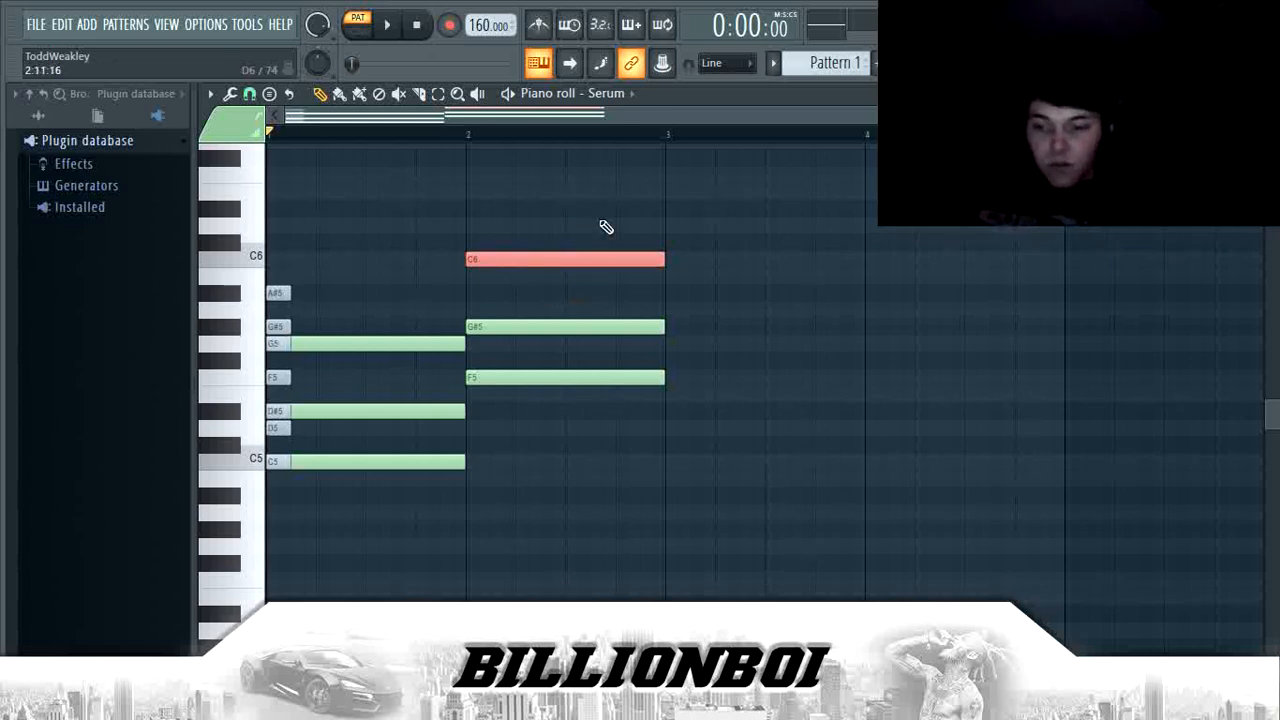
{"action": "key", "text": "ctrl+Down"}
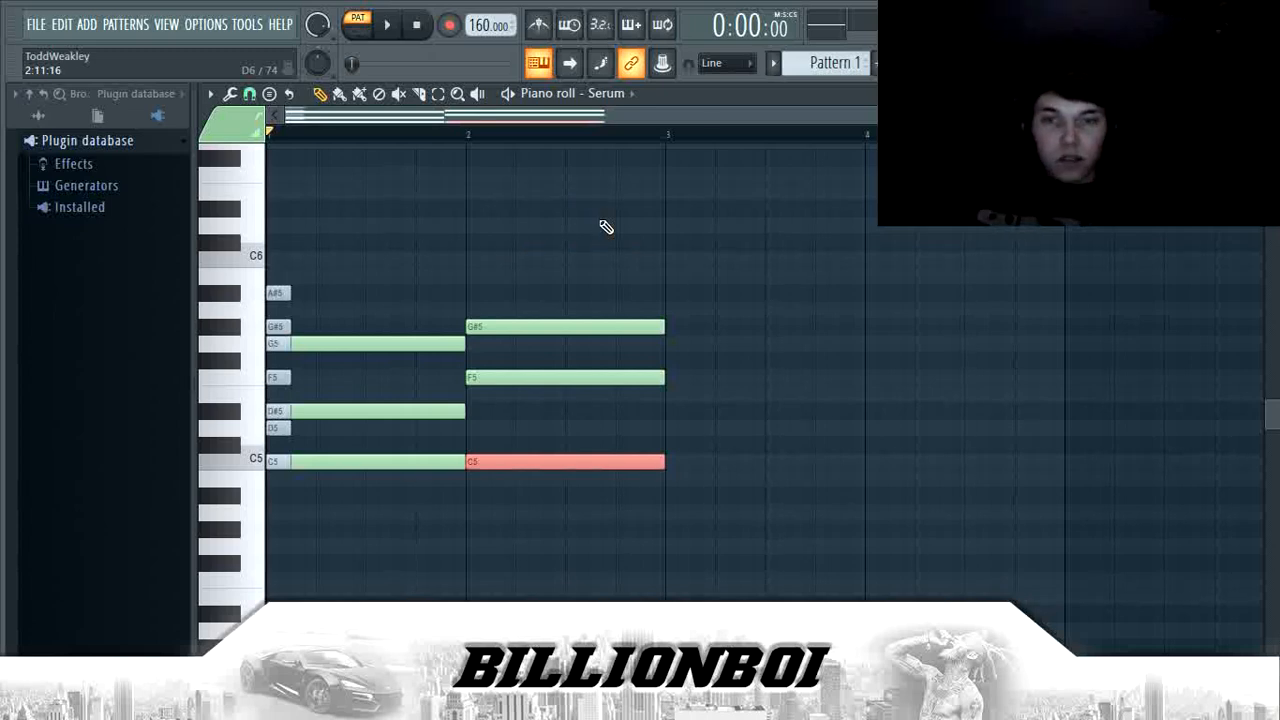
Select the notes of both chords to compare them, ending with only bar 2's C5 note selected
{"action": "left_click_drag", "start_coordinate": [643, 537], "coordinate": [673, 252]}
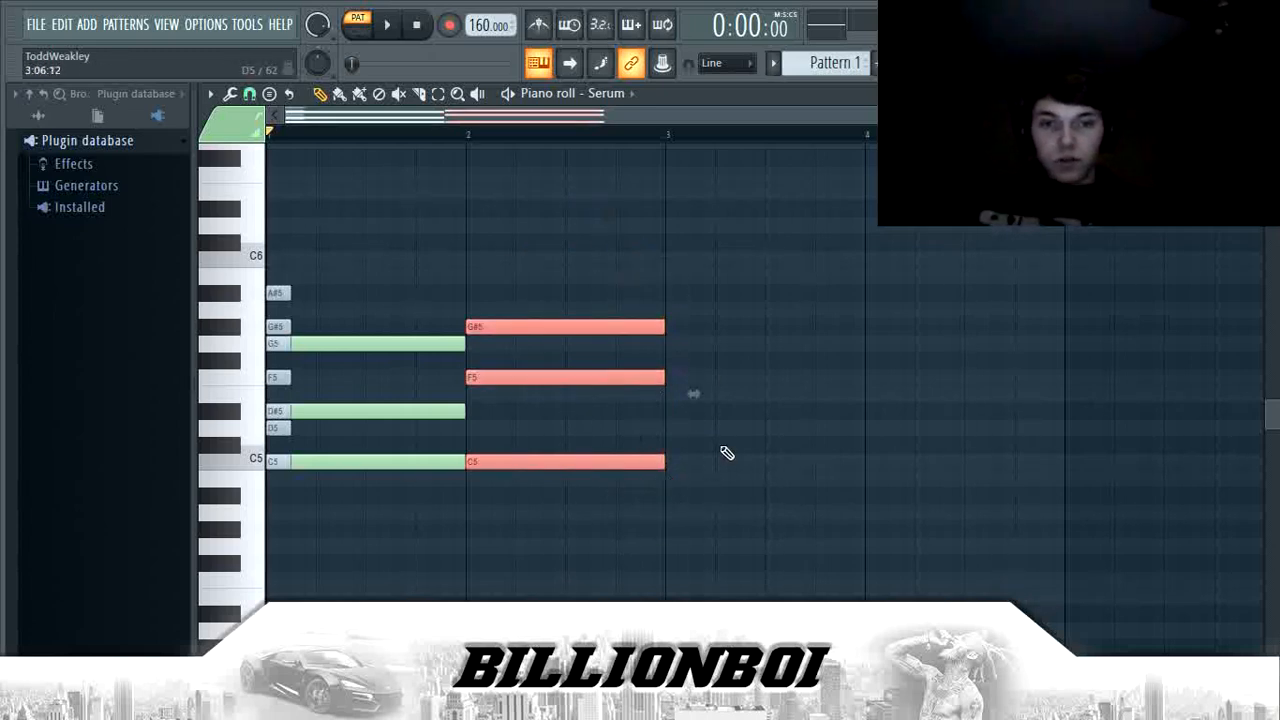
{"action": "left_click_drag", "start_coordinate": [412, 490], "coordinate": [487, 230]}
{"action": "left_click_drag", "start_coordinate": [408, 518], "coordinate": [564, 240]}
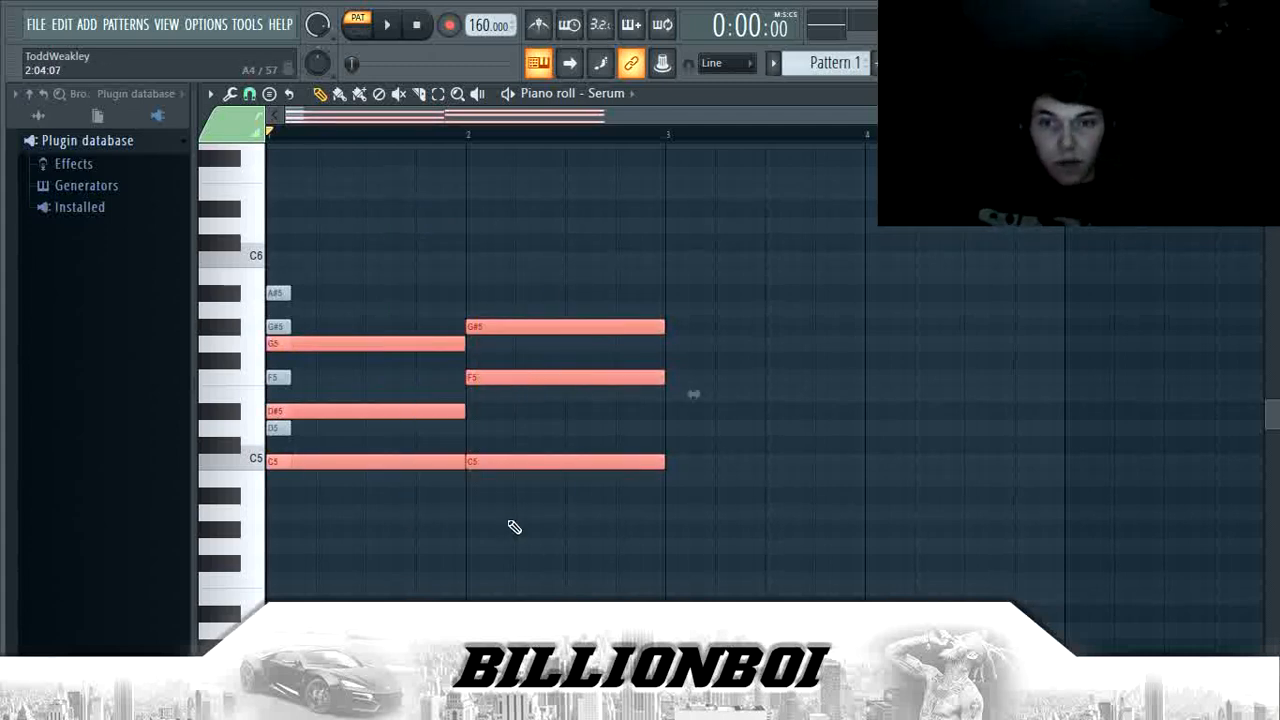
{"action": "left_click_drag", "start_coordinate": [511, 523], "coordinate": [536, 449]}
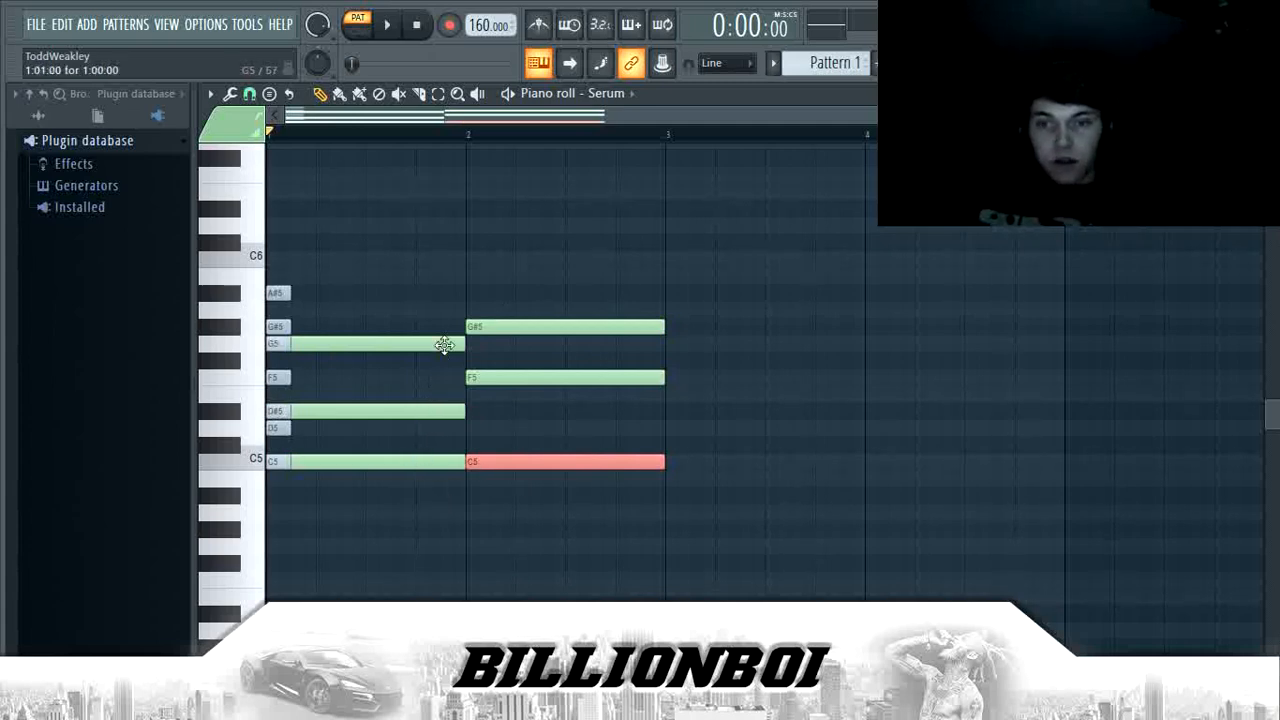
Draw one-bar G5, A#5 and D5 notes in bar 3 as the third chord and play the progression
{"action": "key", "text": "space"}
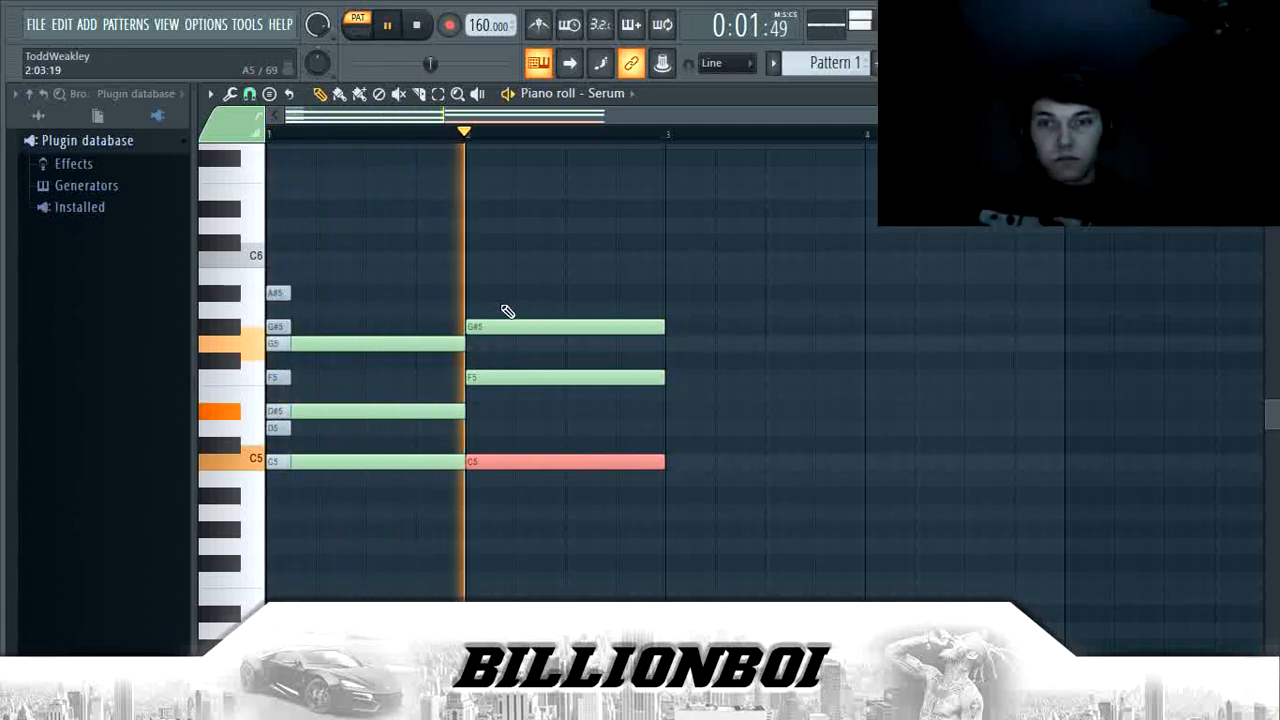
{"action": "key", "text": "space"}
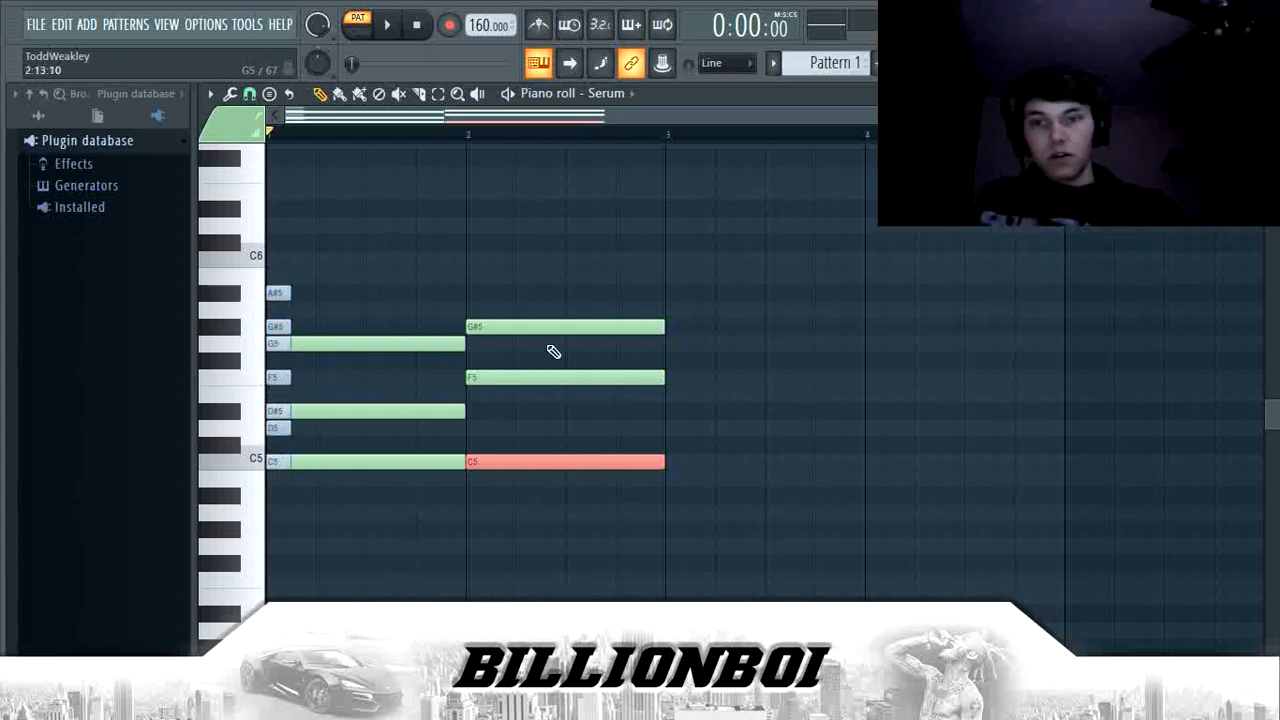
{"action": "left_click", "coordinate": [668, 346]}
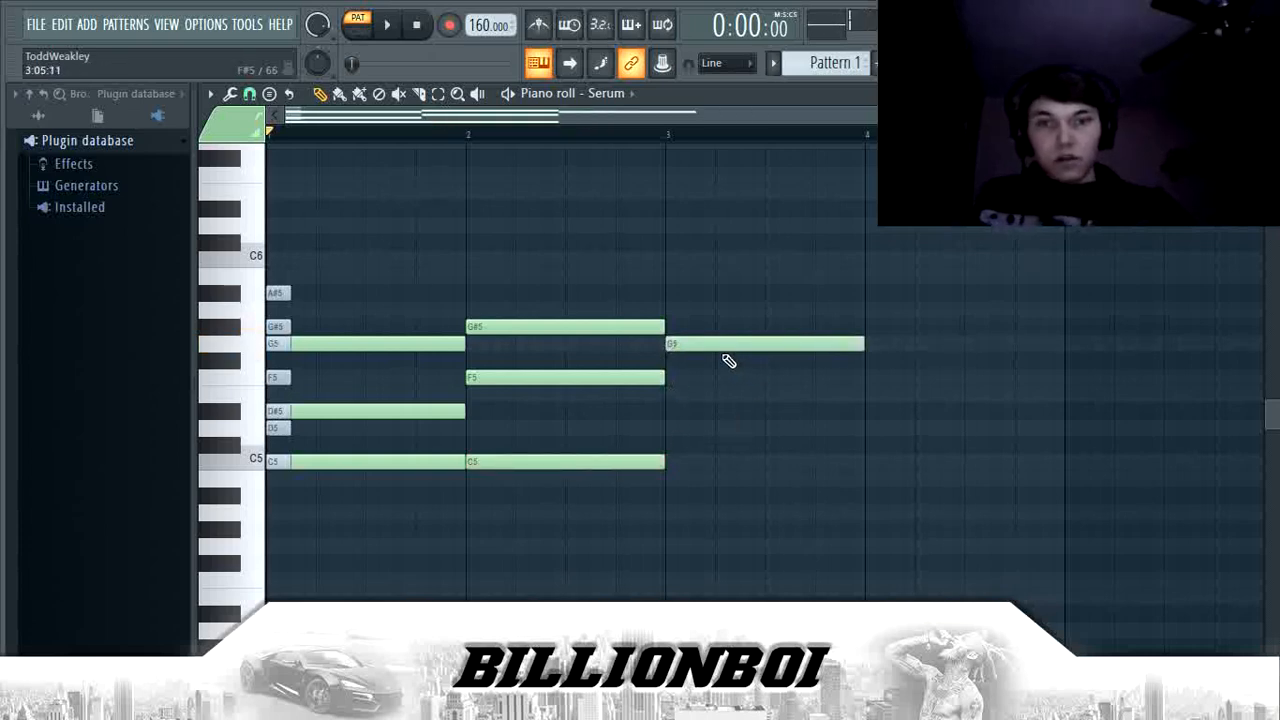
{"action": "left_click", "coordinate": [670, 297]}
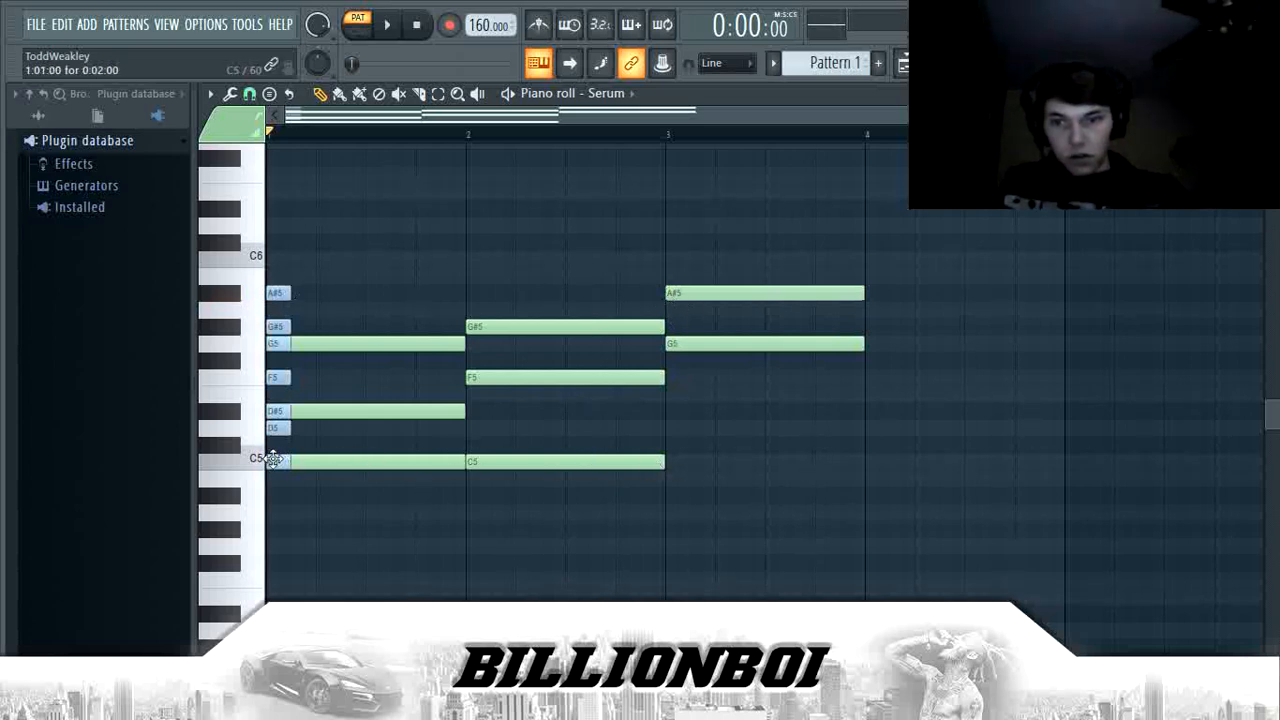
{"action": "left_click", "coordinate": [662, 430]}
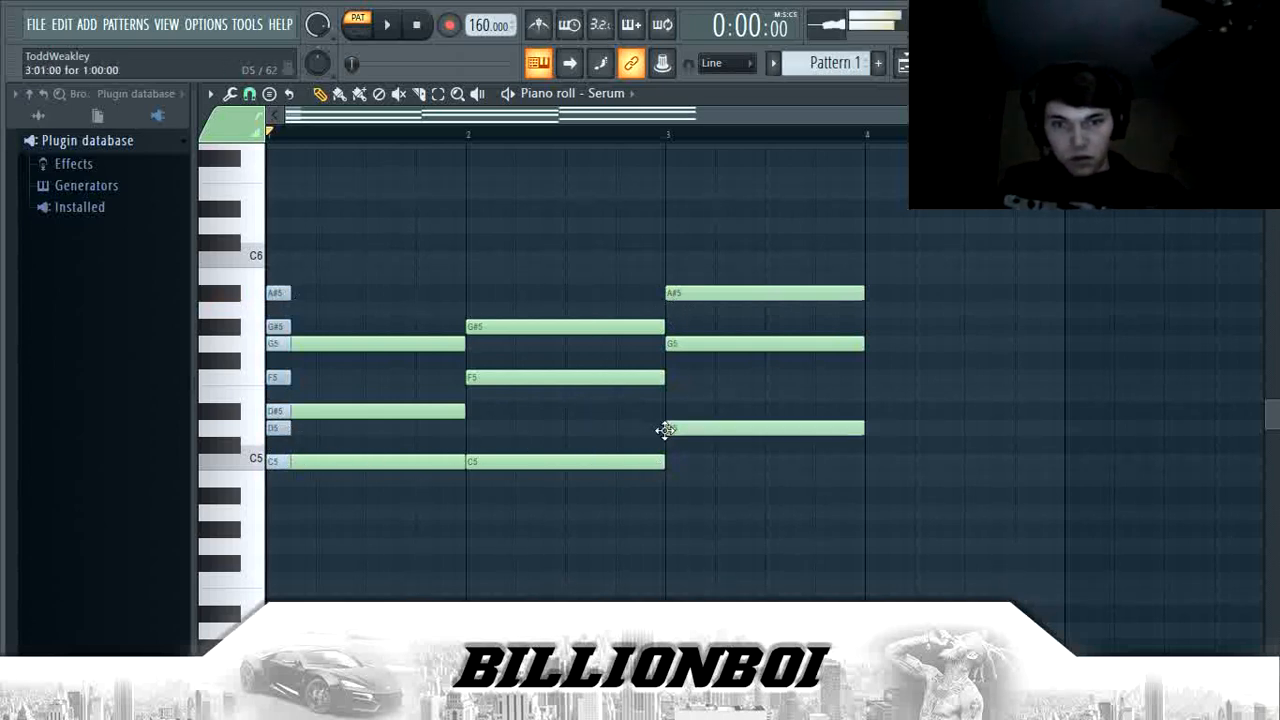
{"action": "key", "text": "space"}
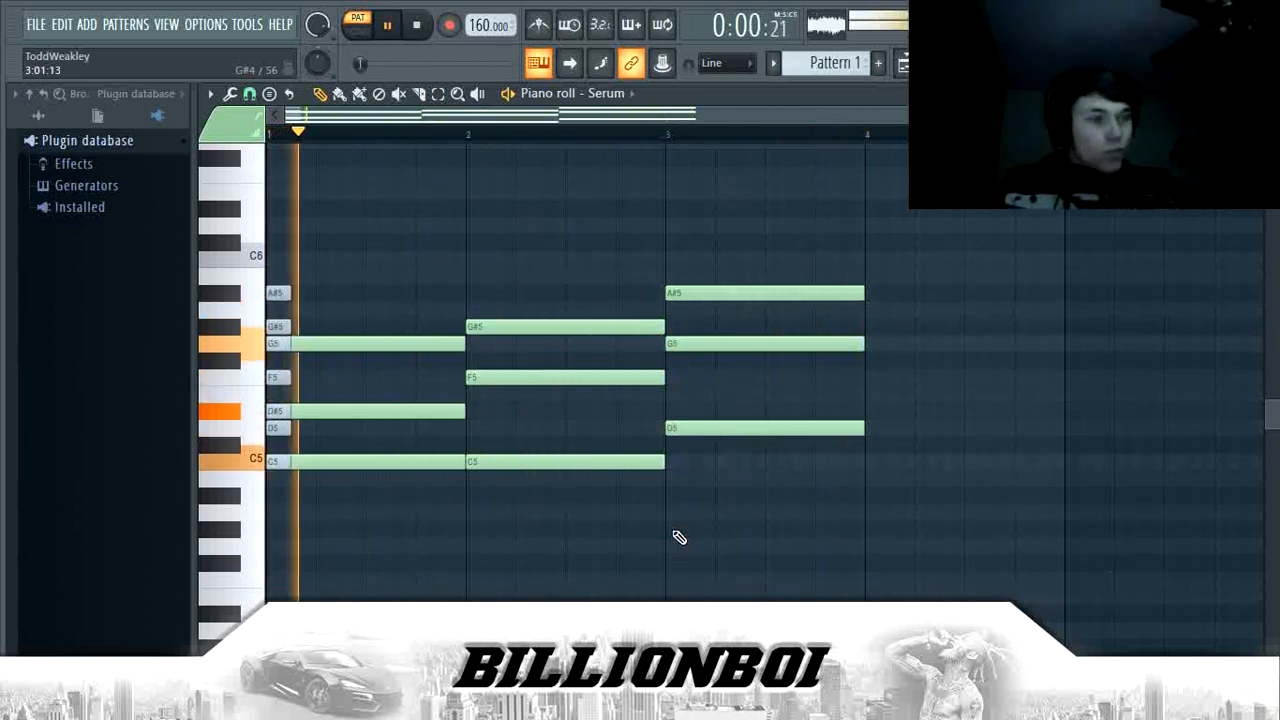
{"action": "key", "text": "space"}
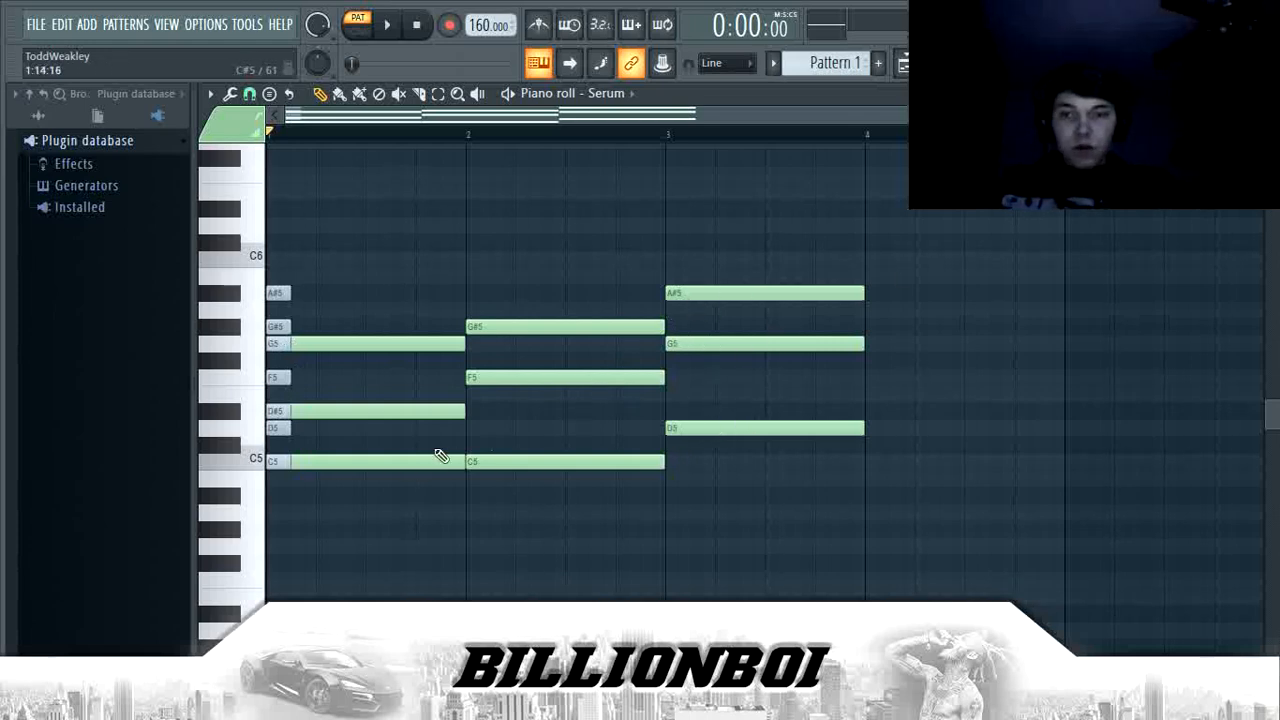
Copy bar 1's C5, D#5 and G5 chord into bar 4 and play all four chords
{"action": "left_click_drag", "start_coordinate": [364, 518], "coordinate": [426, 261]}
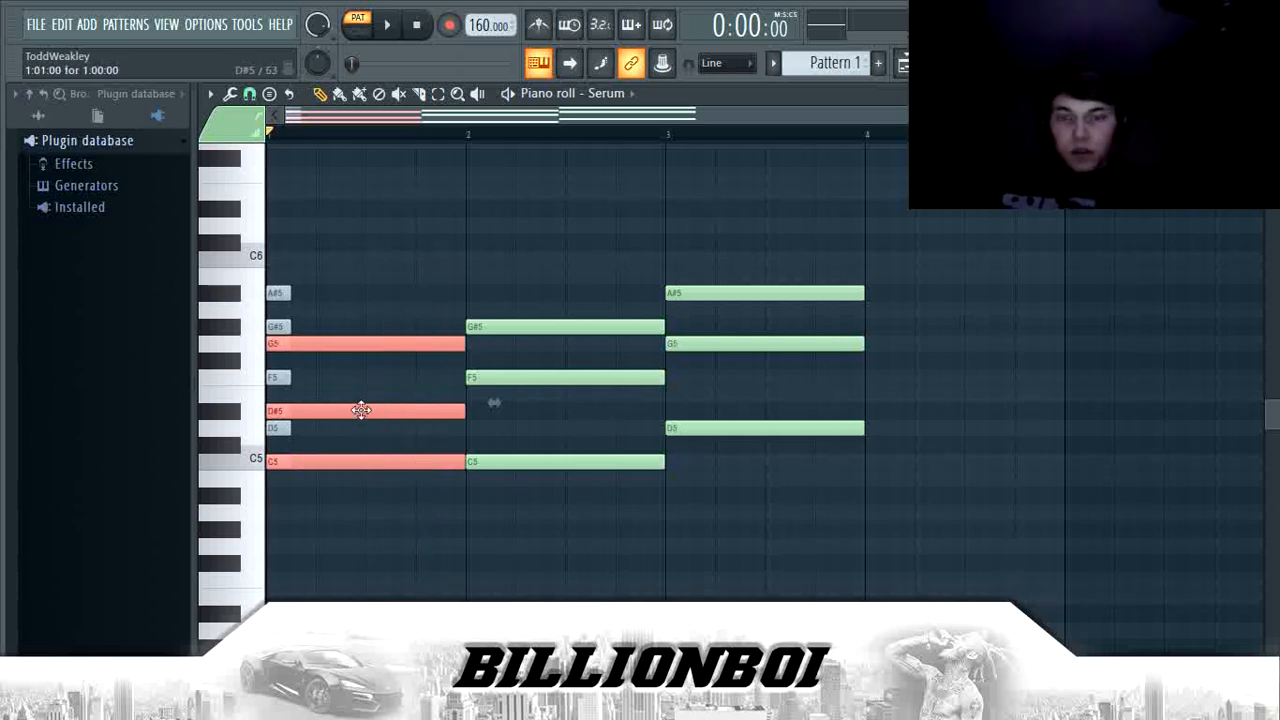
{"action": "left_click_drag", "start_coordinate": [342, 413], "coordinate": [941, 358]}
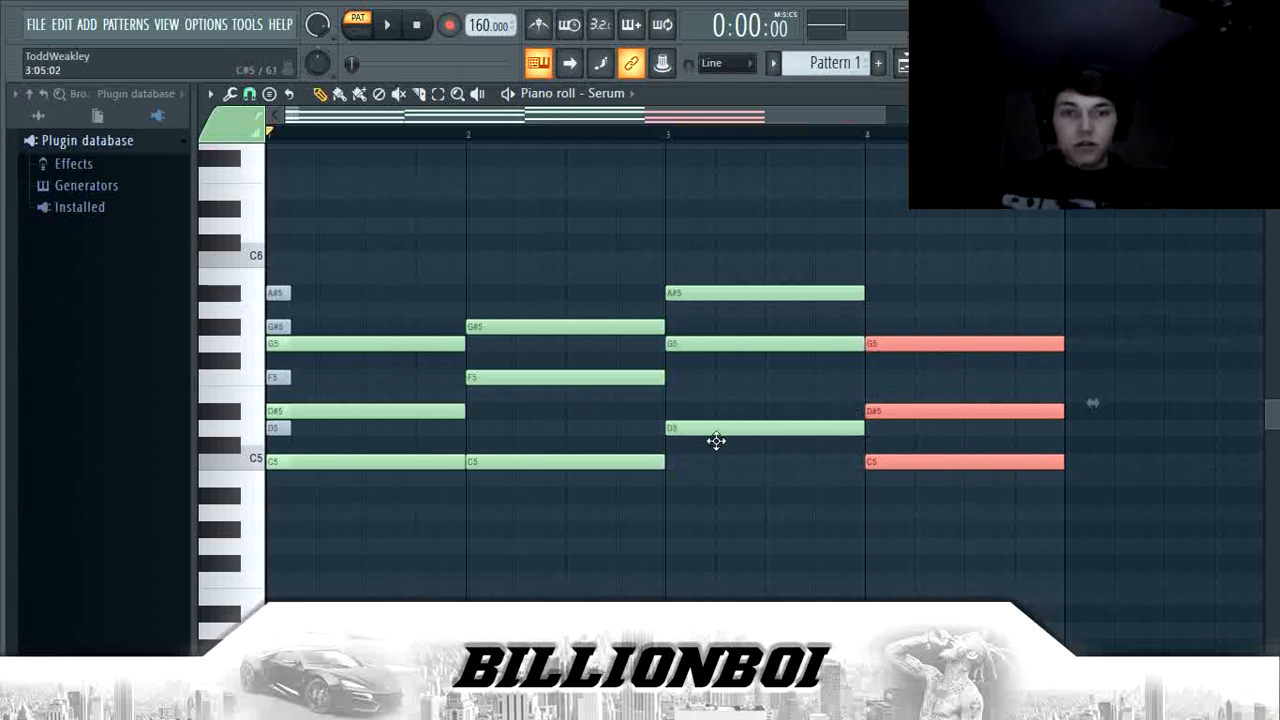
{"action": "key", "text": "space"}
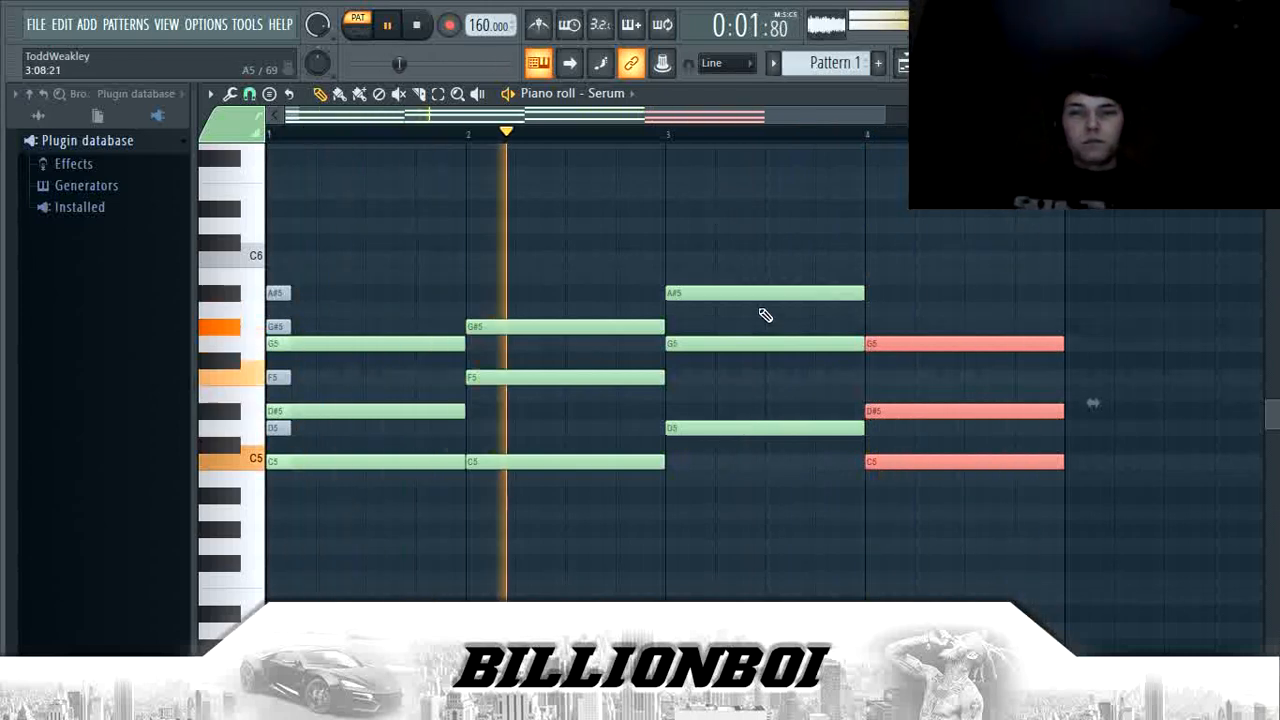
{"action": "scroll", "coordinate": [563, 140], "scroll_direction": "down", "scroll_amount": 2}
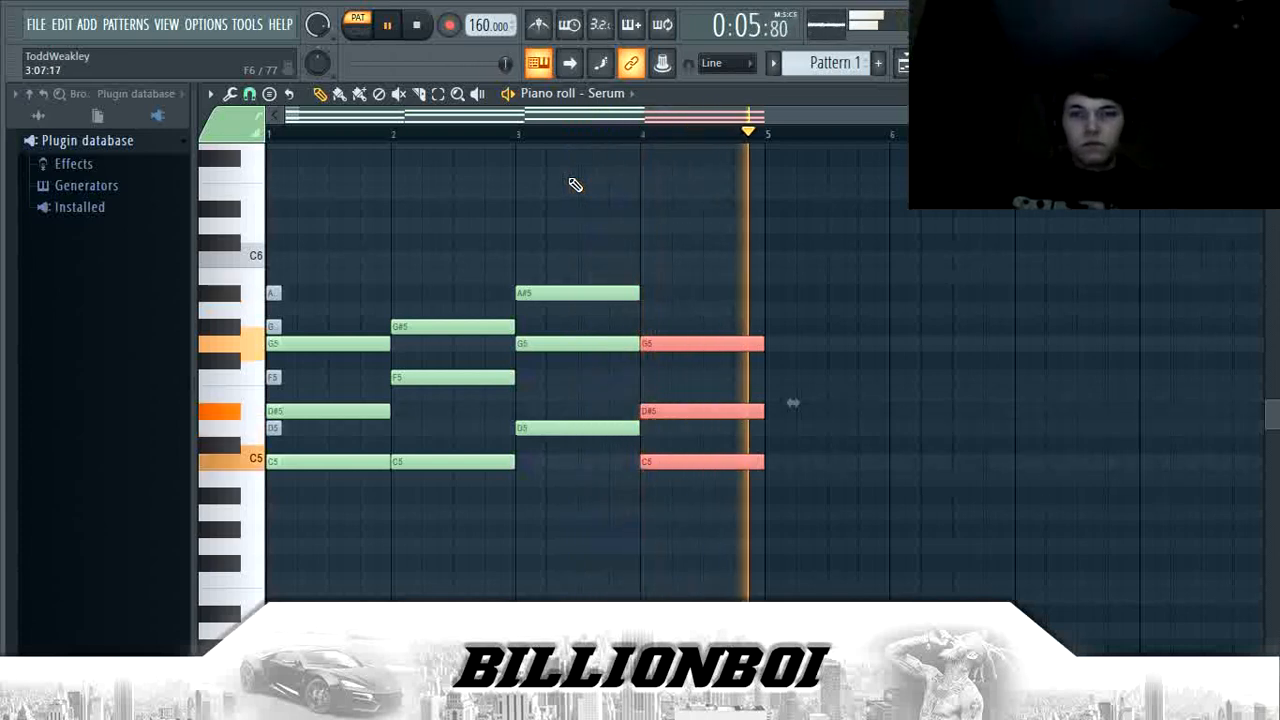
{"action": "key", "text": "space"}
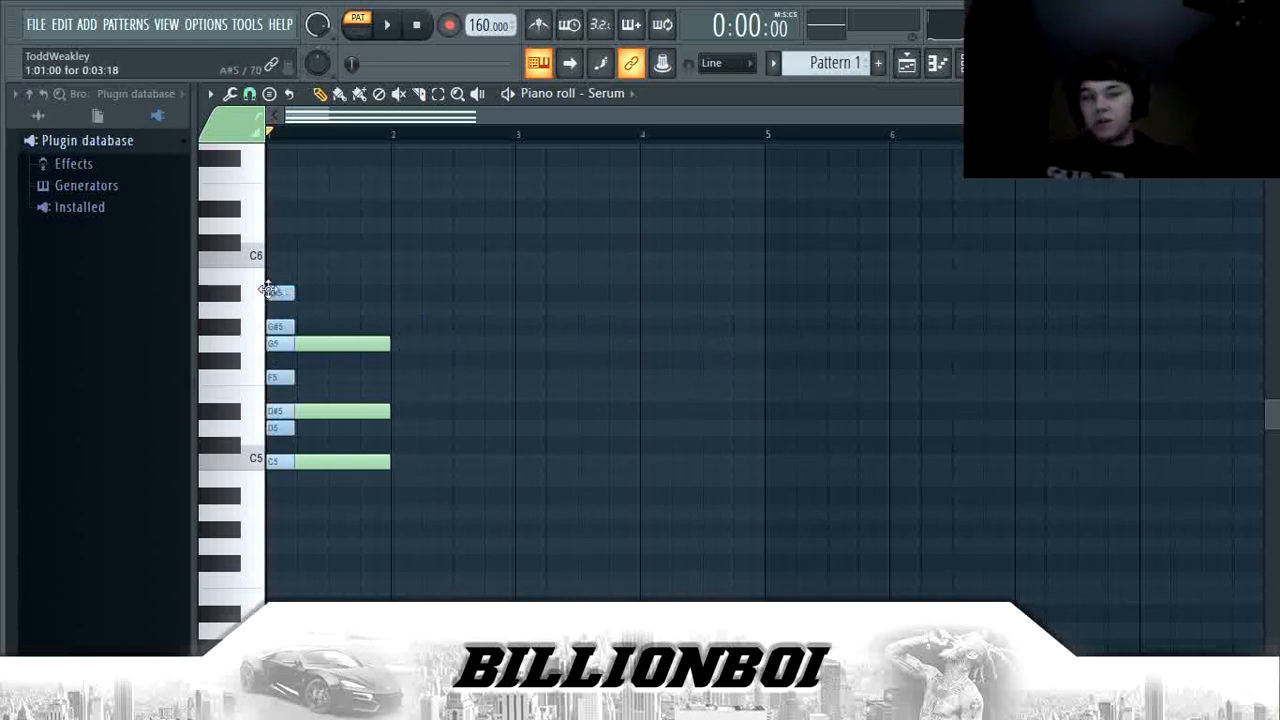
Slightly lengthen the muted scale guide notes at the start of bar 1
{"action": "left_click_drag", "start_coordinate": [291, 292], "coordinate": [293, 292]}
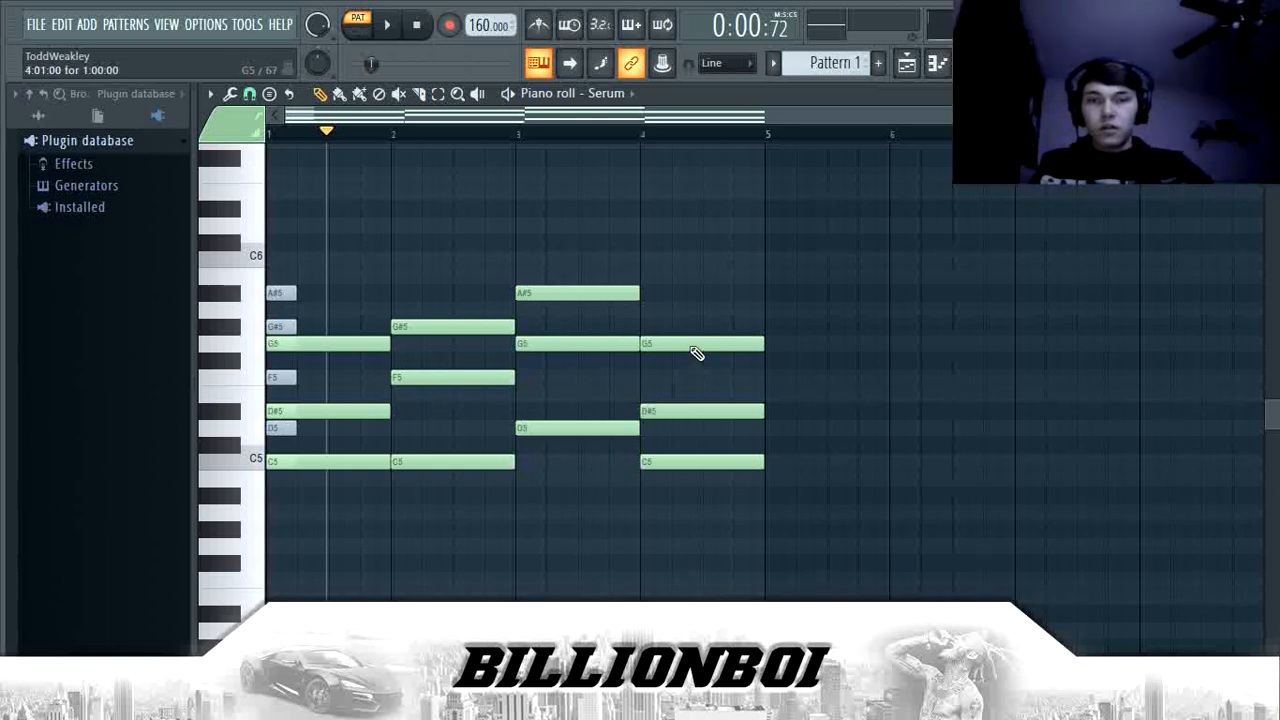
{"action": "scroll", "coordinate": [330, 400], "scroll_direction": "down", "scroll_amount": 3}
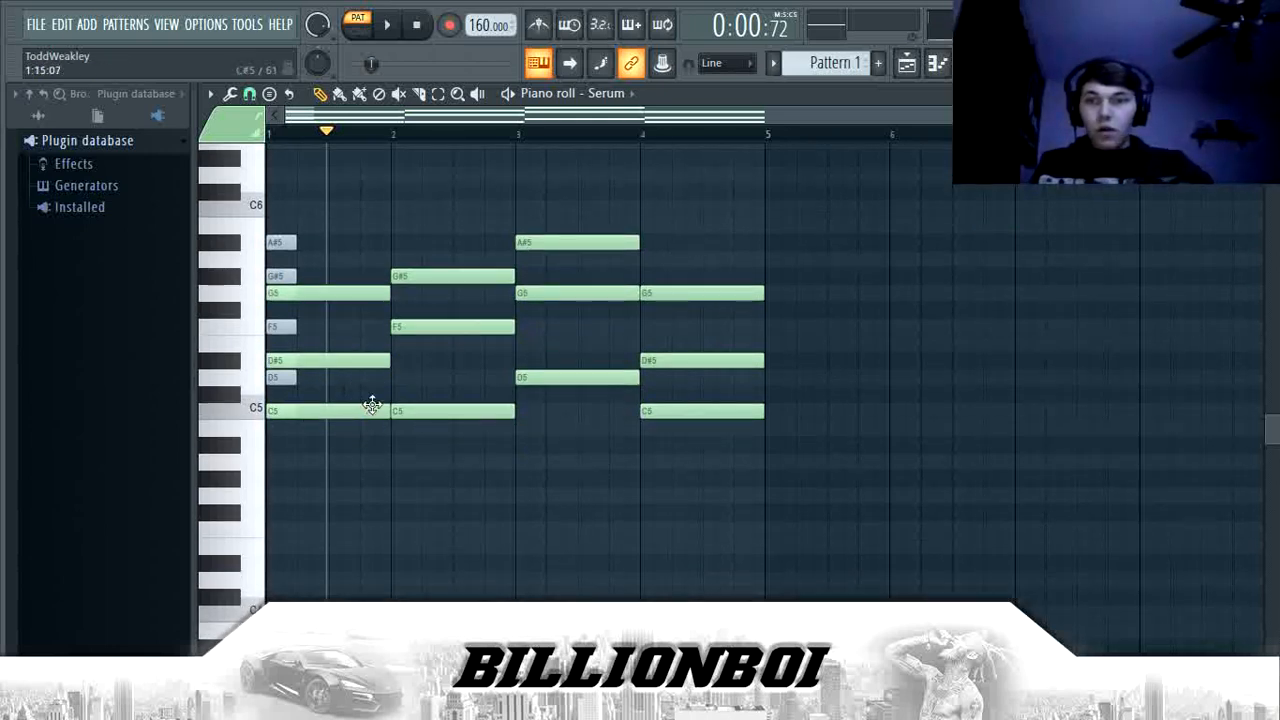
{"action": "key", "text": "space"}
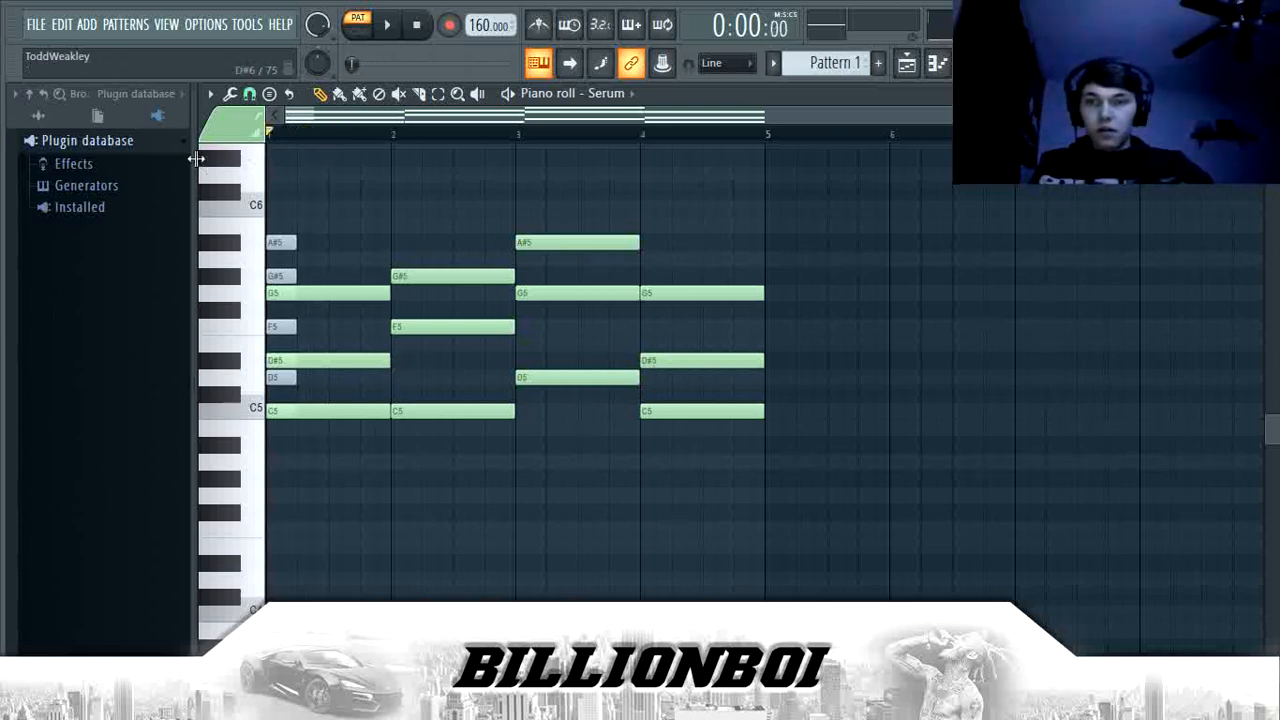
Move bar 1's D#5 chord note up one octave to D#6 and play the chord
{"action": "left_click_drag", "start_coordinate": [337, 368], "coordinate": [352, 357]}
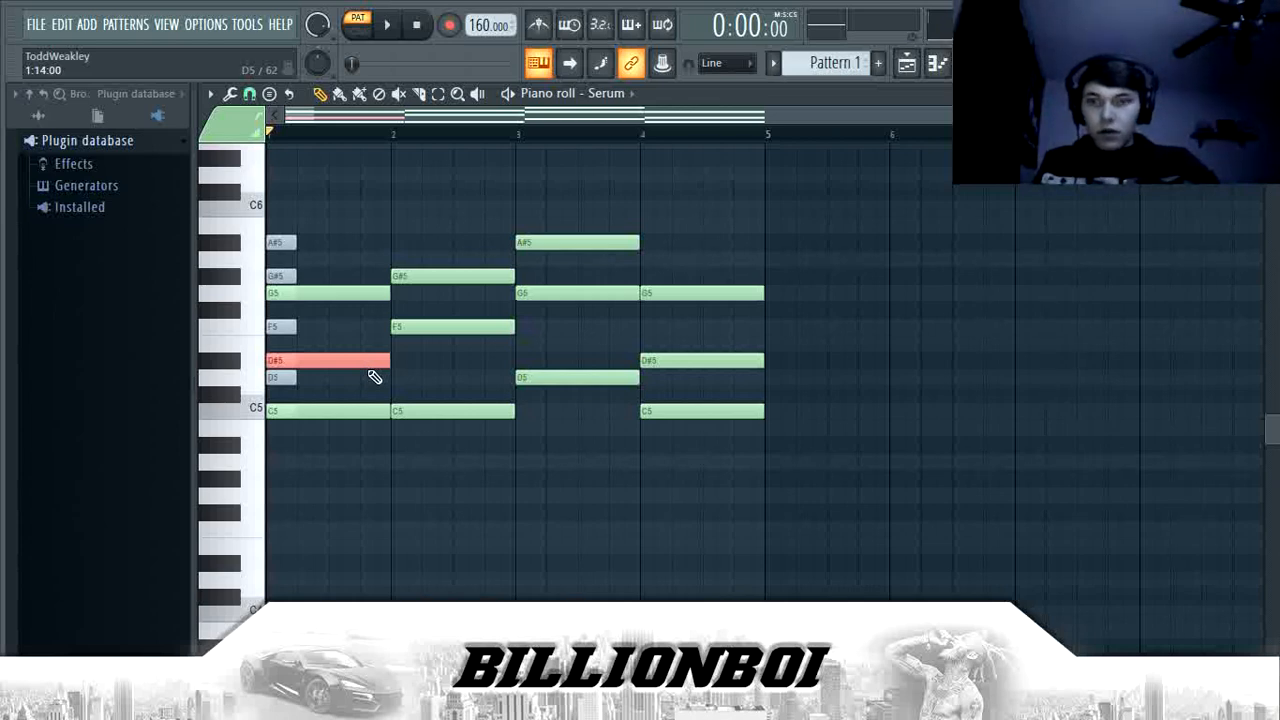
{"action": "key", "text": "ctrl+Up"}
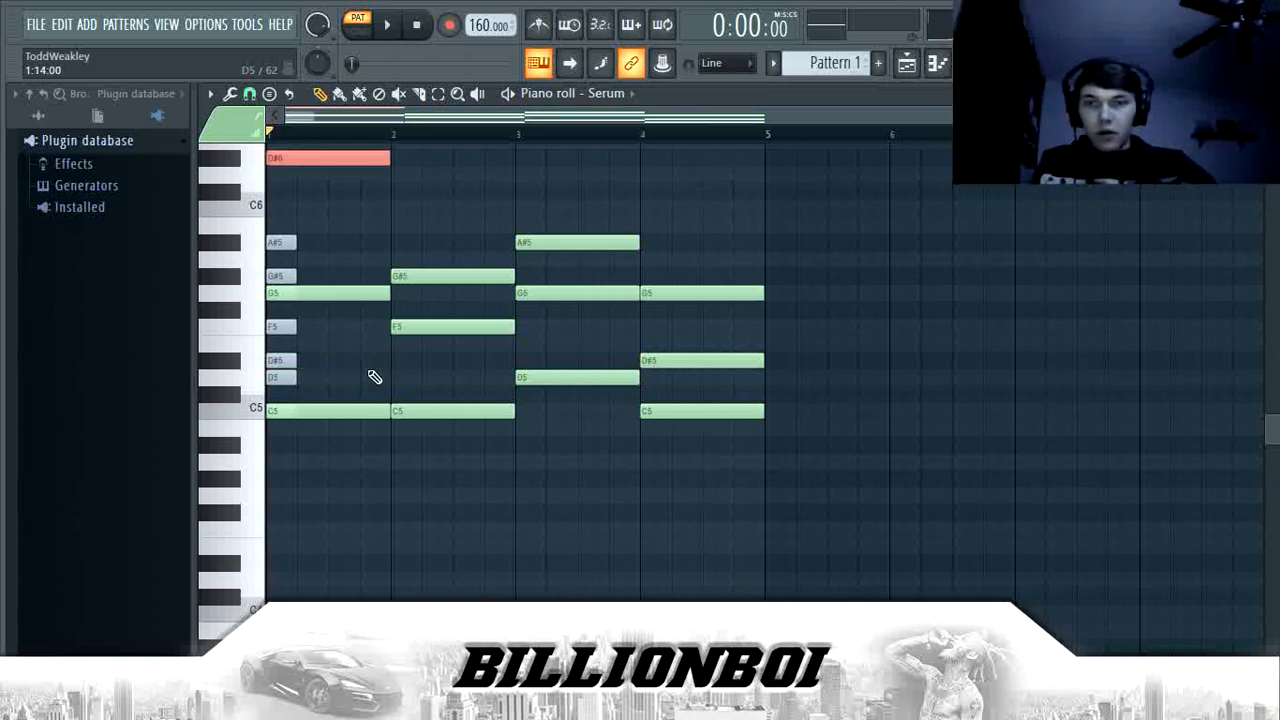
{"action": "scroll", "coordinate": [374, 377], "scroll_direction": "up", "scroll_amount": 2}
{"action": "key", "text": "space"}
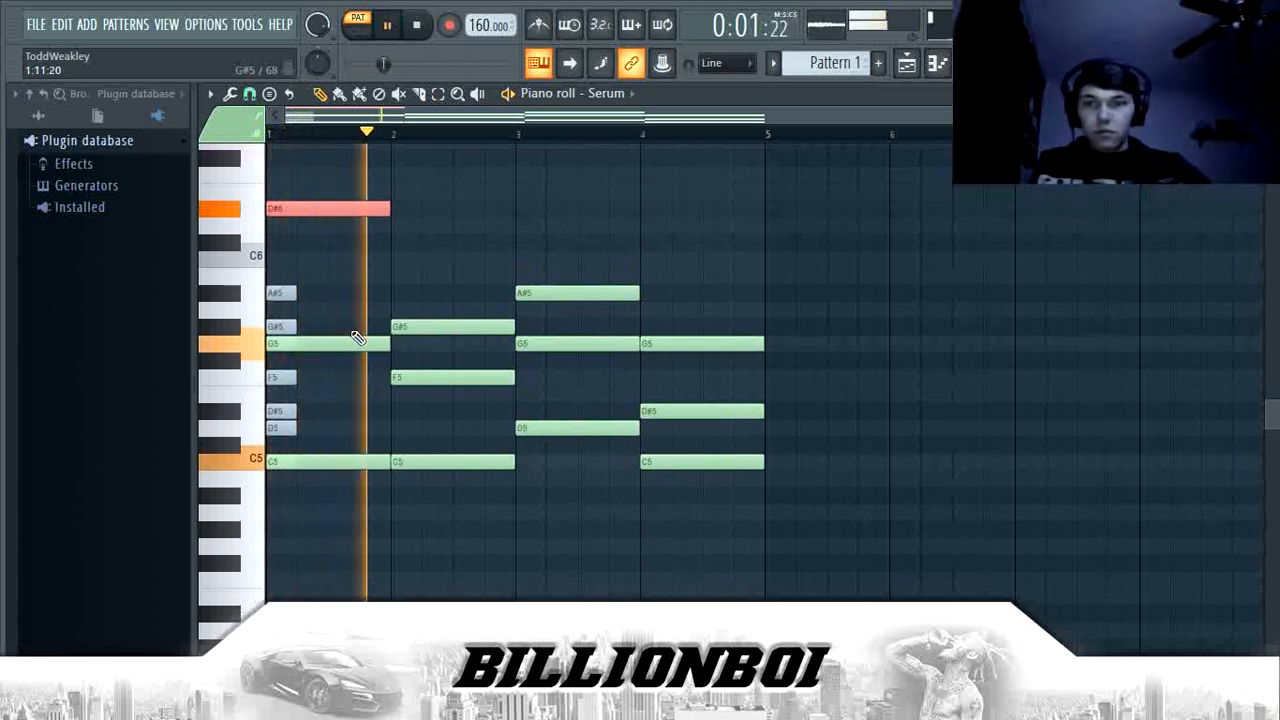
{"action": "key", "text": "space"}
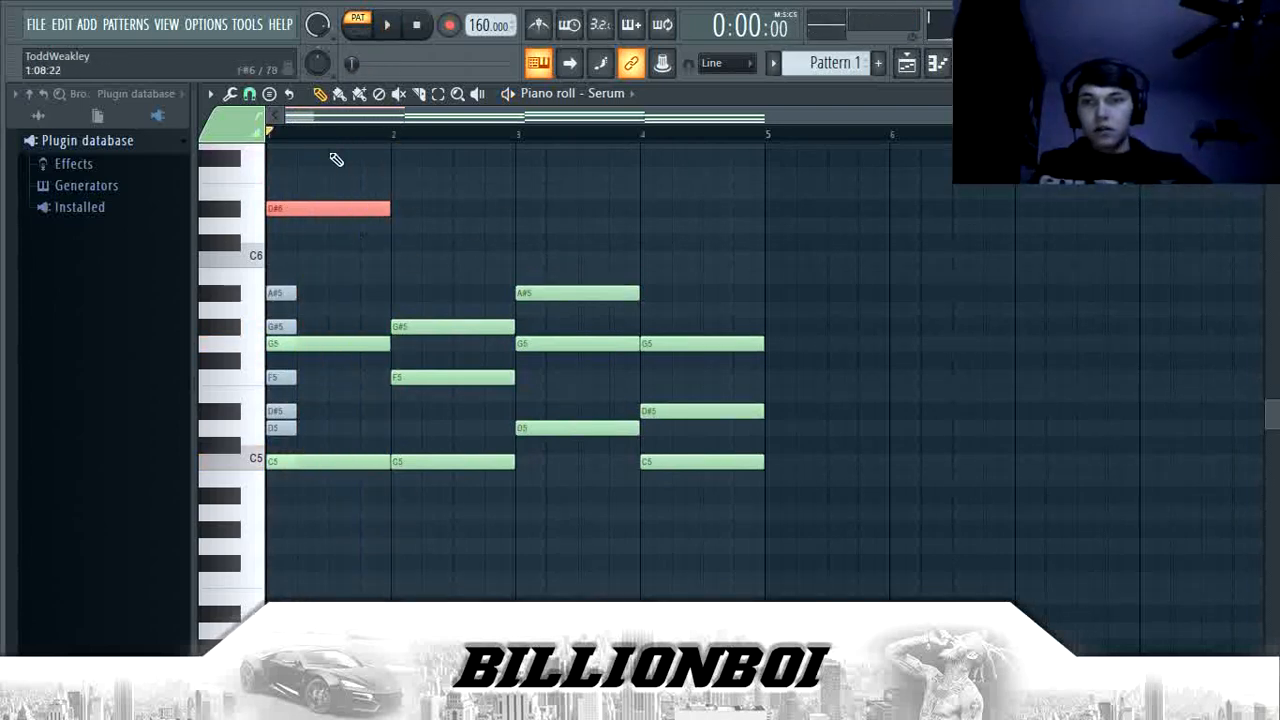
Compare bar 1's chord by playing it with the D#6 note lowered to D#5 and with it returned to D#6
{"action": "scroll", "coordinate": [330, 160], "scroll_direction": "up", "scroll_amount": 4}
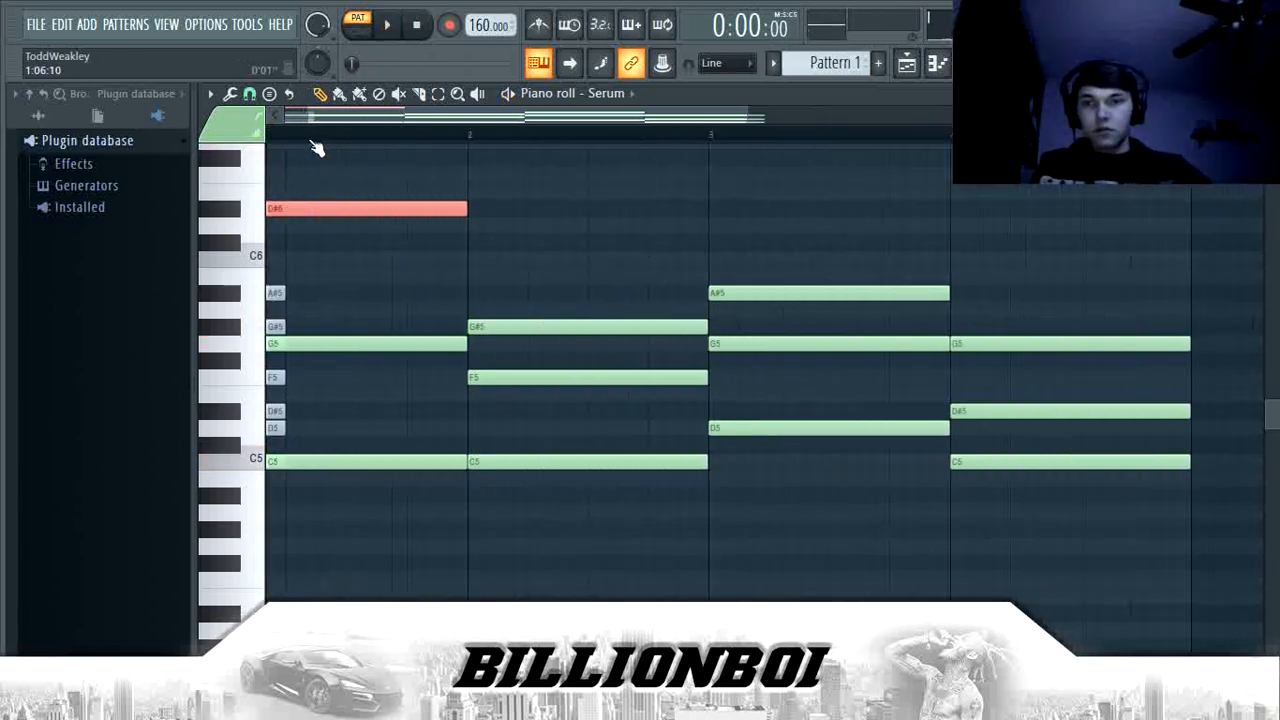
{"action": "scroll", "coordinate": [340, 165], "scroll_direction": "down", "scroll_amount": 4}
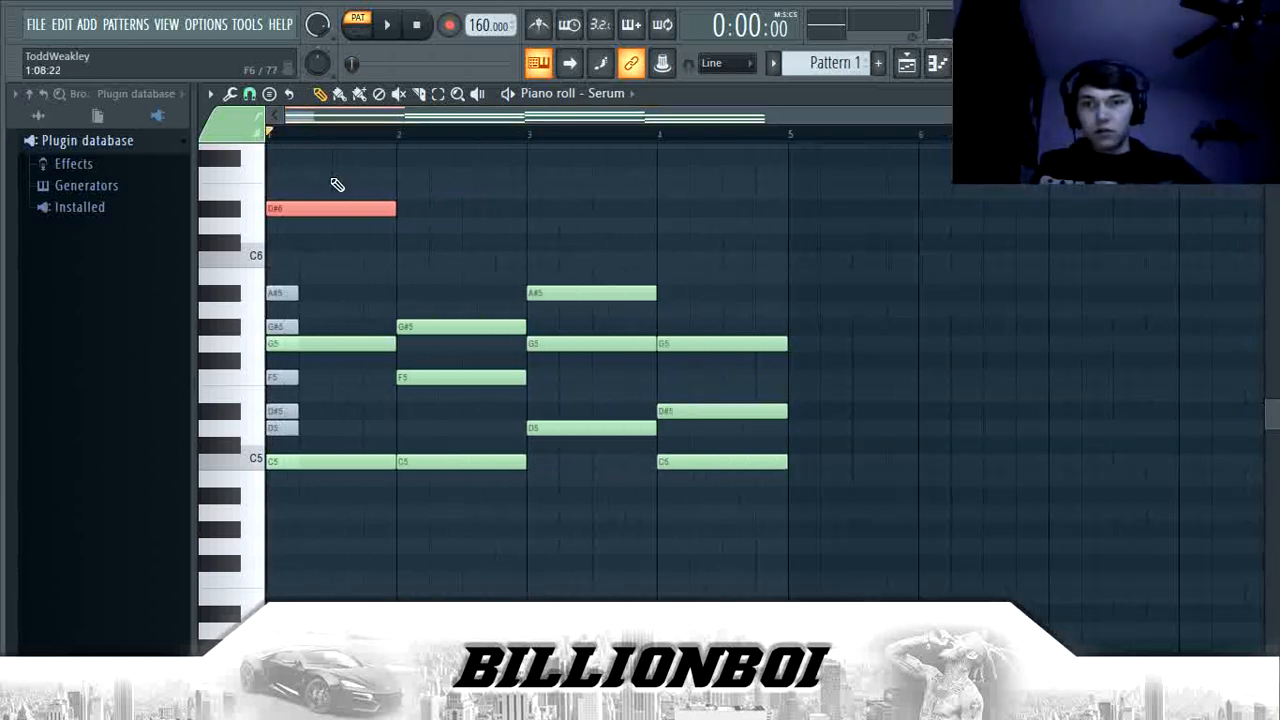
{"action": "scroll", "coordinate": [337, 192], "scroll_direction": "down", "scroll_amount": 3}
{"action": "scroll", "coordinate": [340, 205], "scroll_direction": "up", "scroll_amount": 3}
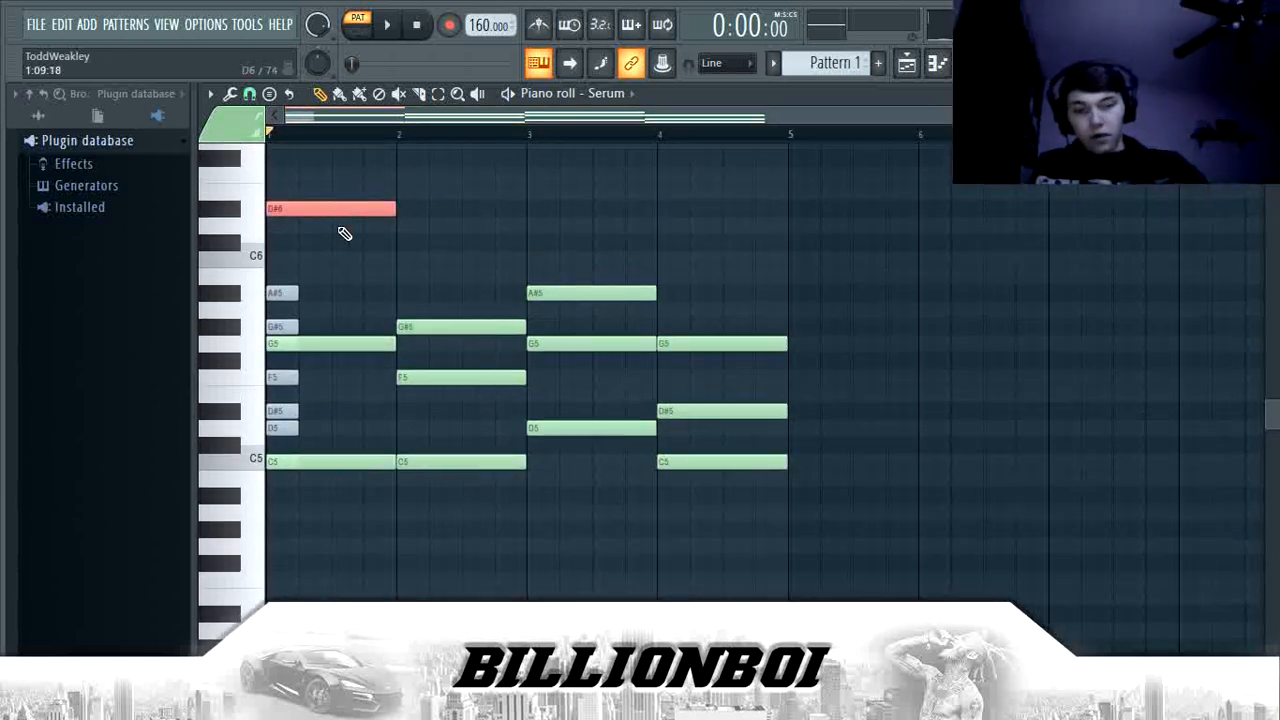
{"action": "key", "text": "ctrl+Down"}
{"action": "key", "text": "space"}
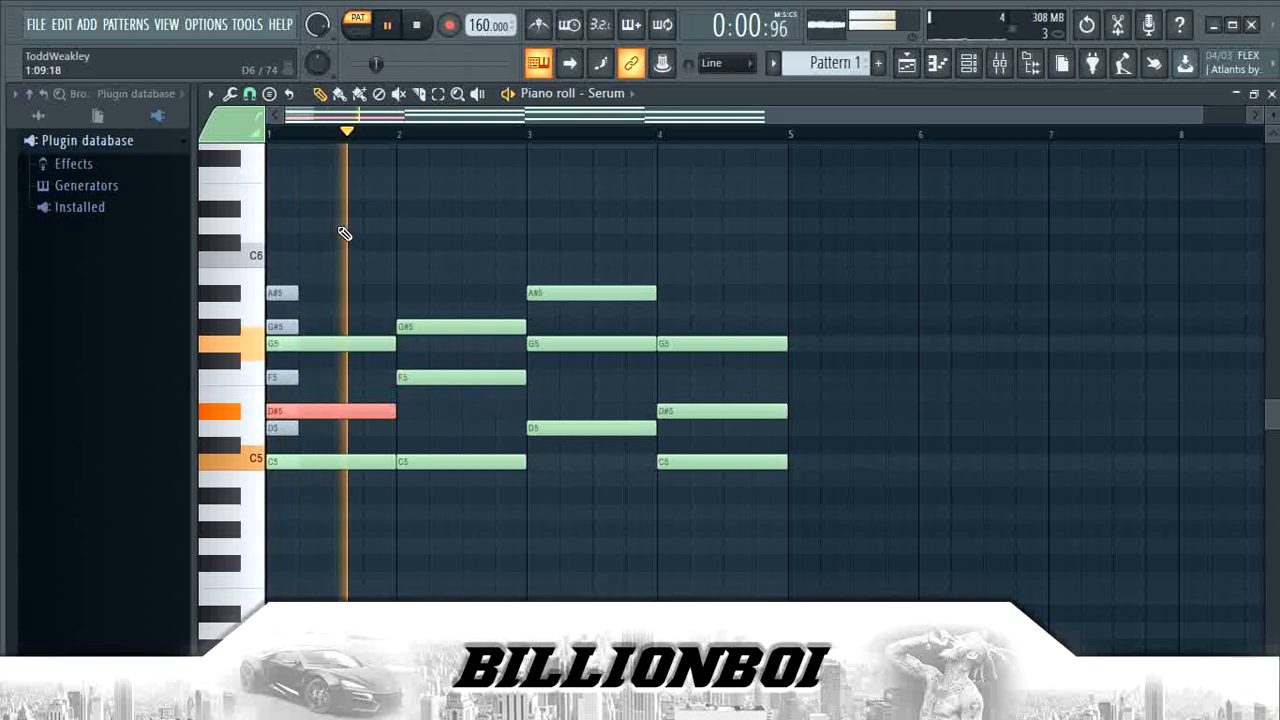
{"action": "key", "text": "space"}
{"action": "key", "text": "ctrl+Up"}
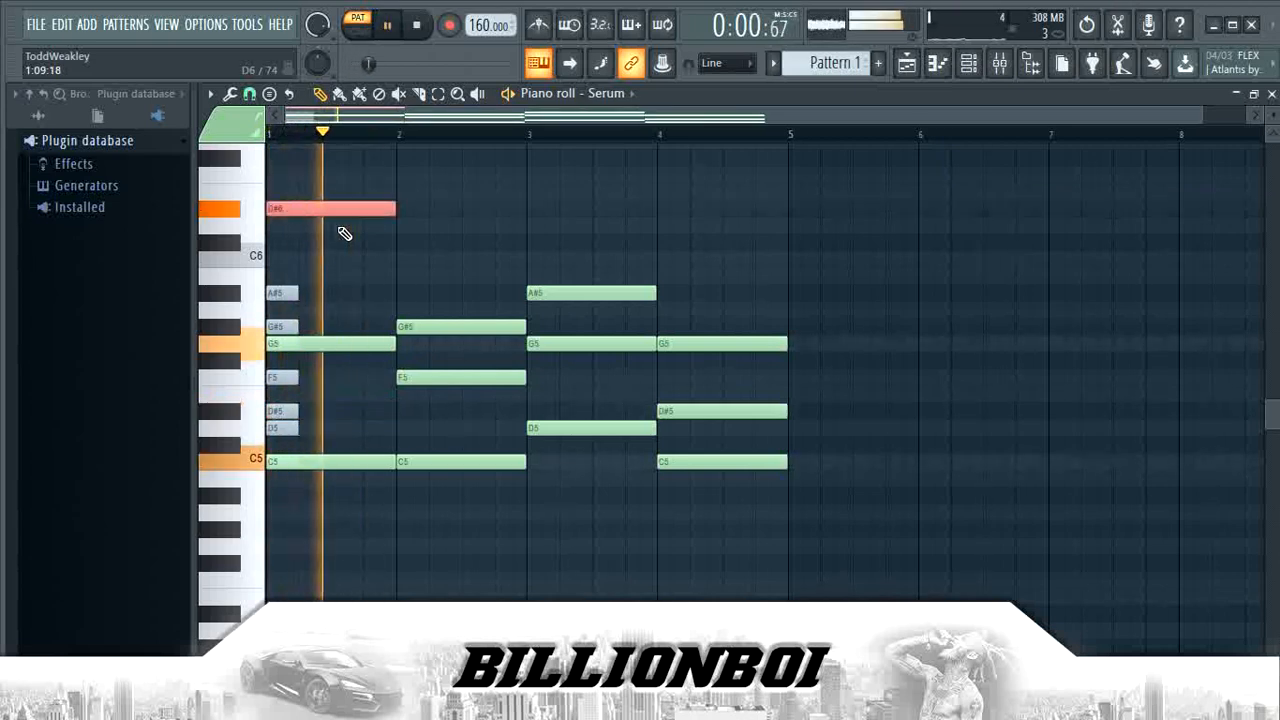
{"action": "scroll", "coordinate": [344, 233], "scroll_direction": "up", "scroll_amount": 1}
{"action": "key", "text": "space"}
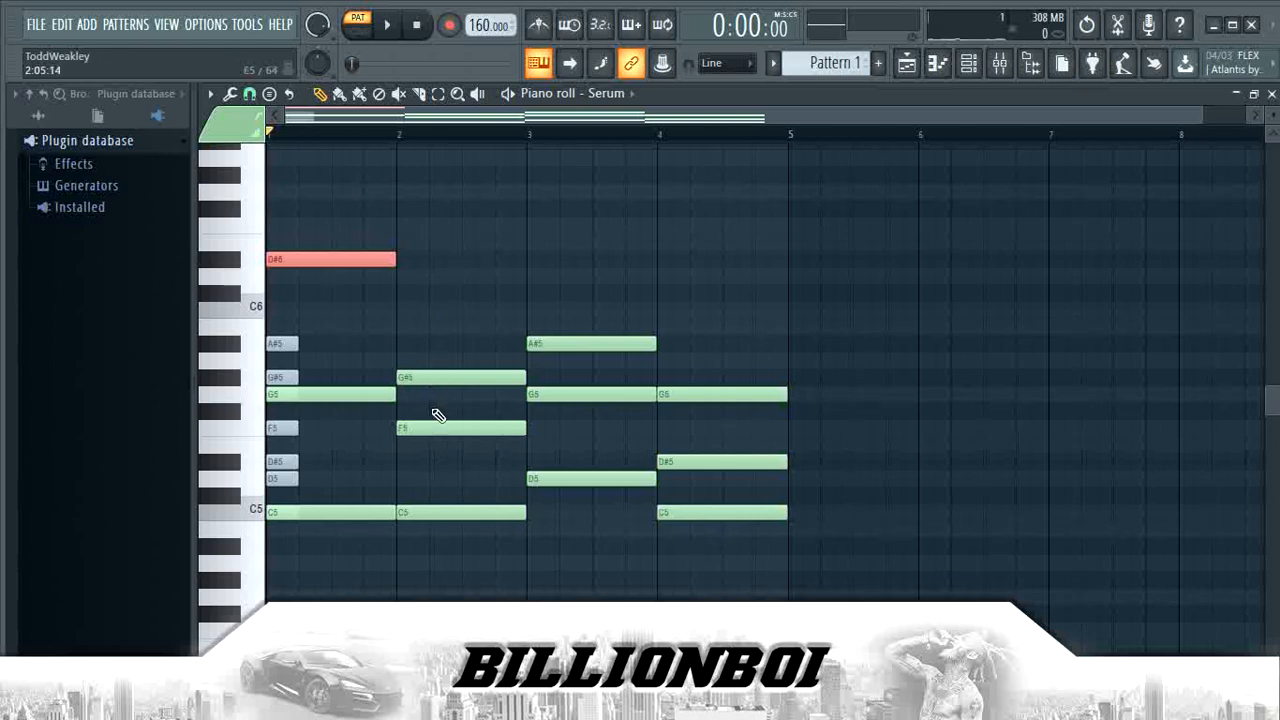
Move bar 2's C5 note up one octave to C6 and play the progression
{"action": "left_click_drag", "start_coordinate": [440, 539], "coordinate": [441, 514]}
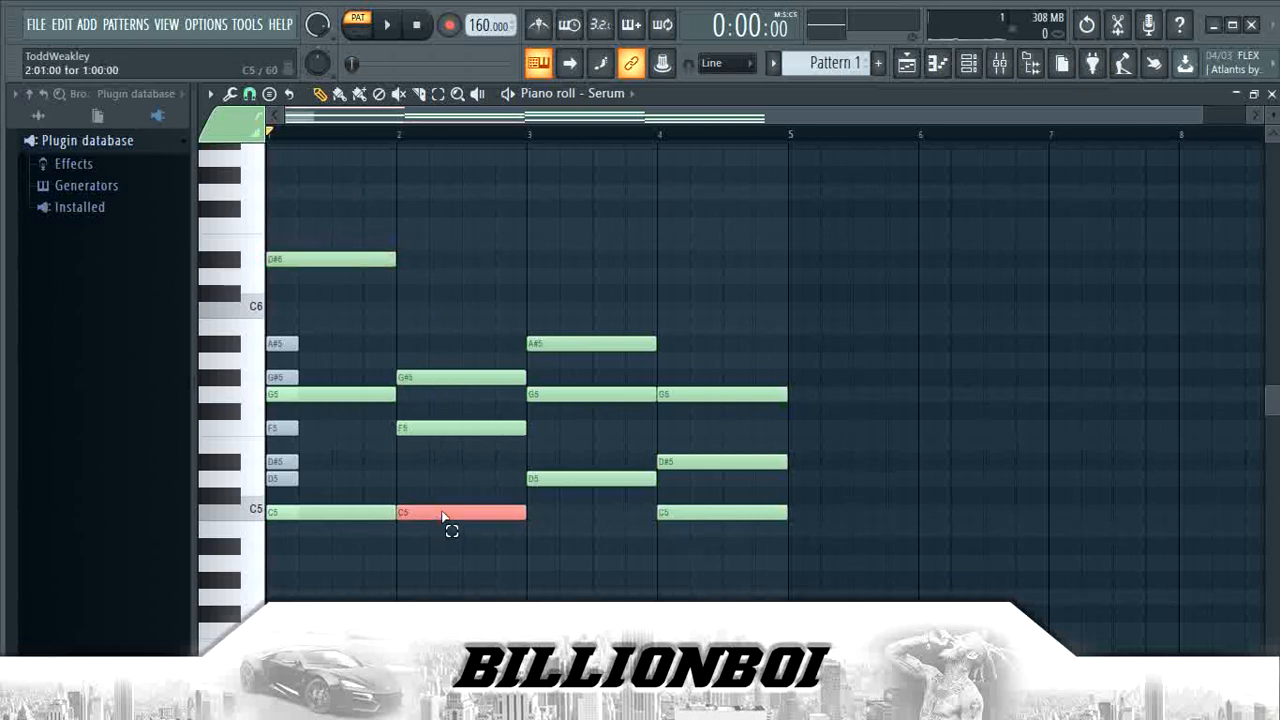
{"action": "key", "text": "ctrl+Up"}
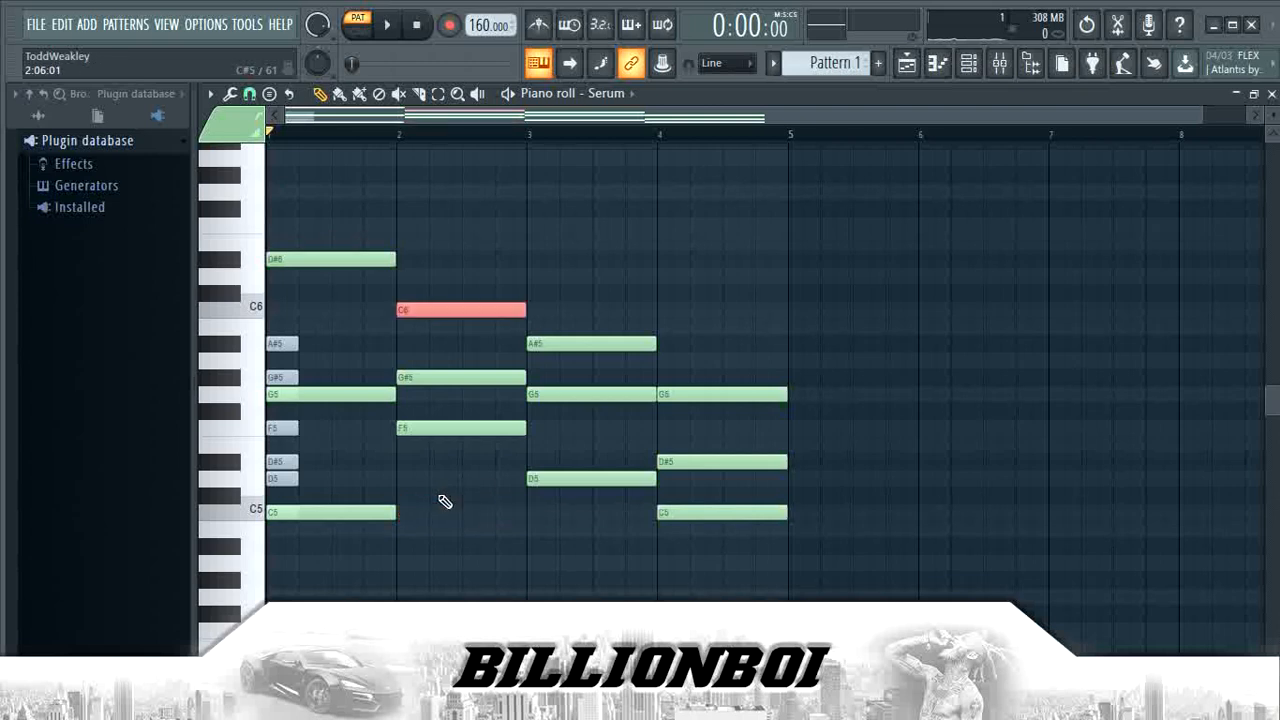
{"action": "key", "text": "space"}
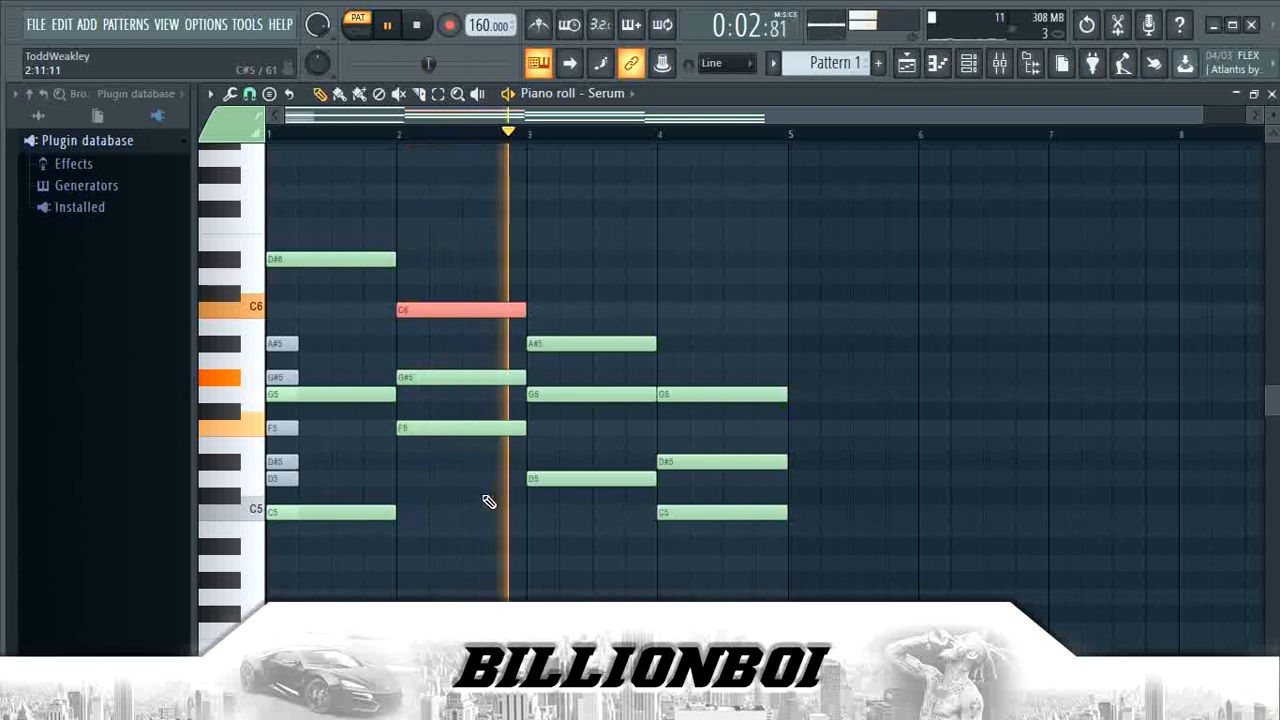
{"action": "key", "text": "space"}
{"action": "key", "text": "space"}
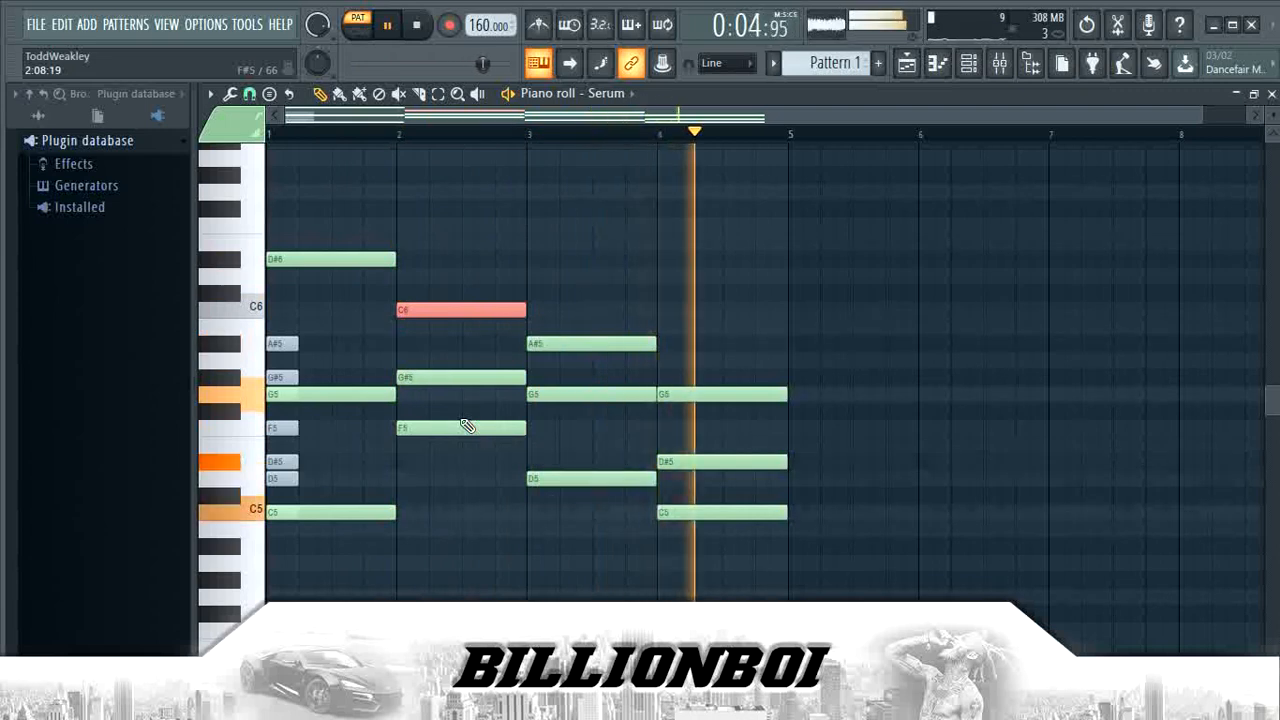
{"action": "key", "text": "space"}
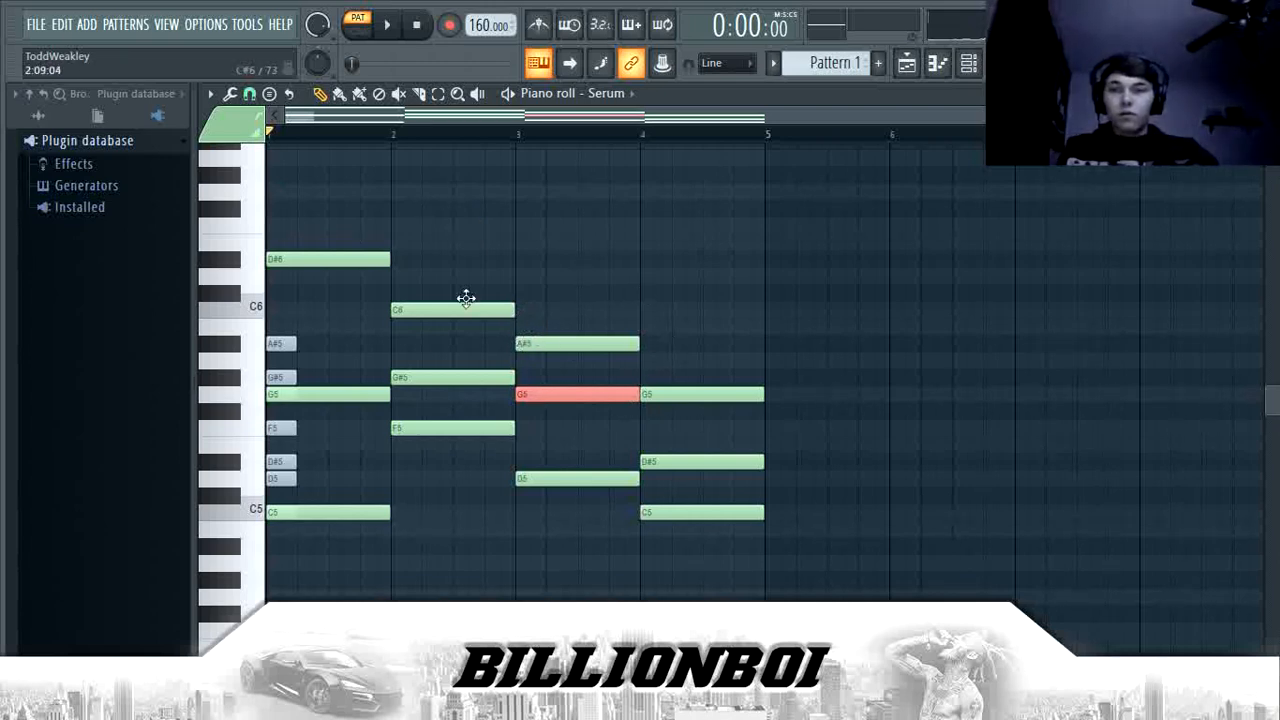
Play back the four chords to hear the raised D#6 and C6 top notes in bars 1 and 2
{"action": "left_click", "coordinate": [309, 260]}
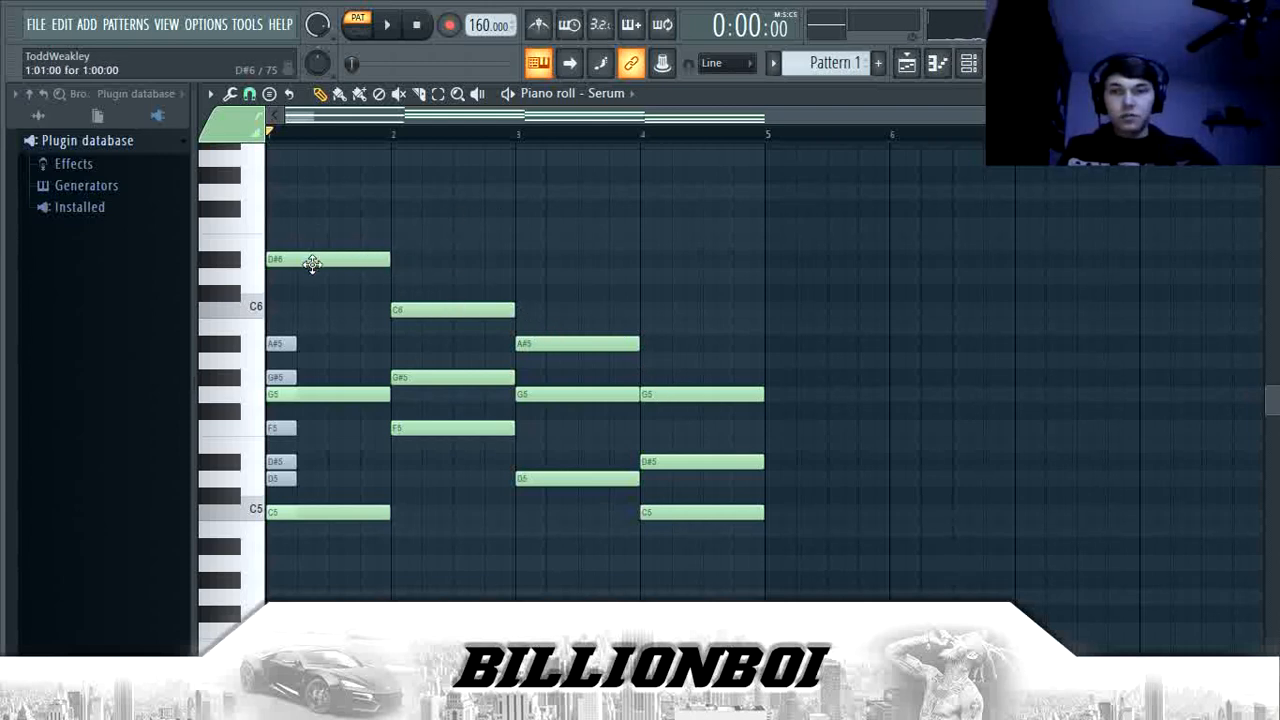
{"action": "key", "text": "space"}
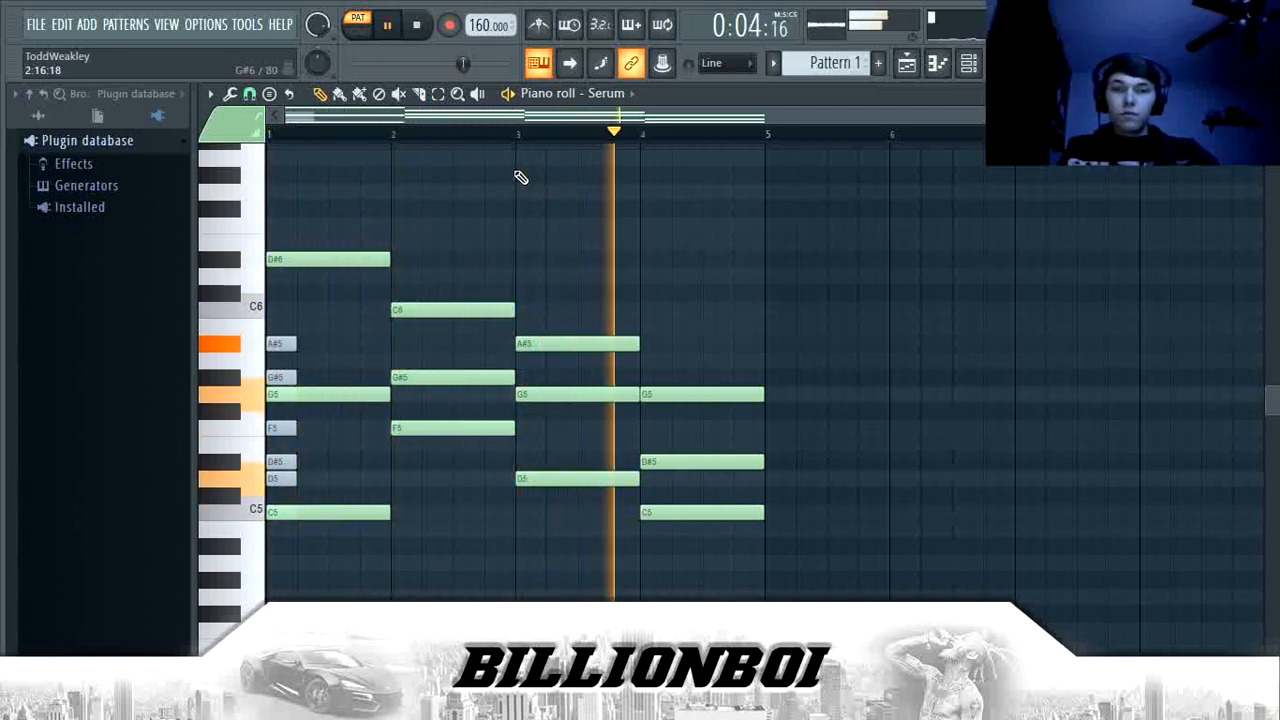
{"action": "key", "text": "space"}
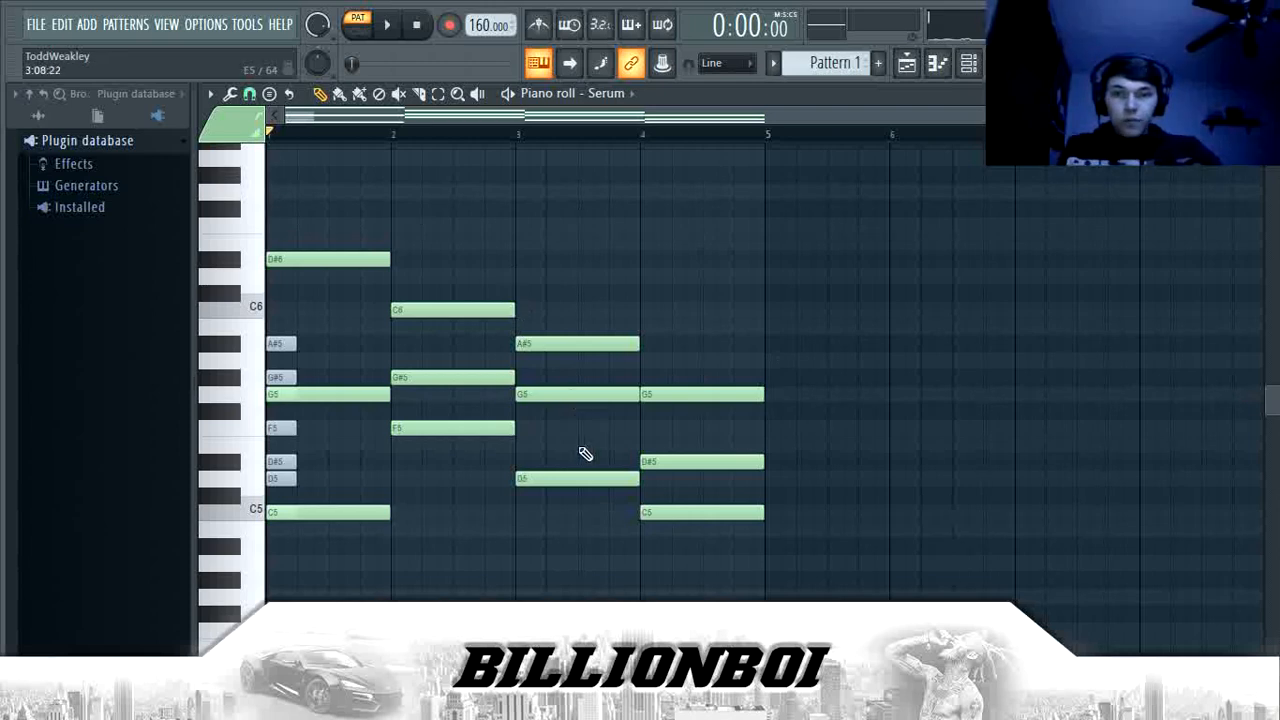
Move bar 3's D5 note up one octave to D6
{"action": "left_click", "coordinate": [580, 394]}
{"action": "left_click", "coordinate": [560, 477]}
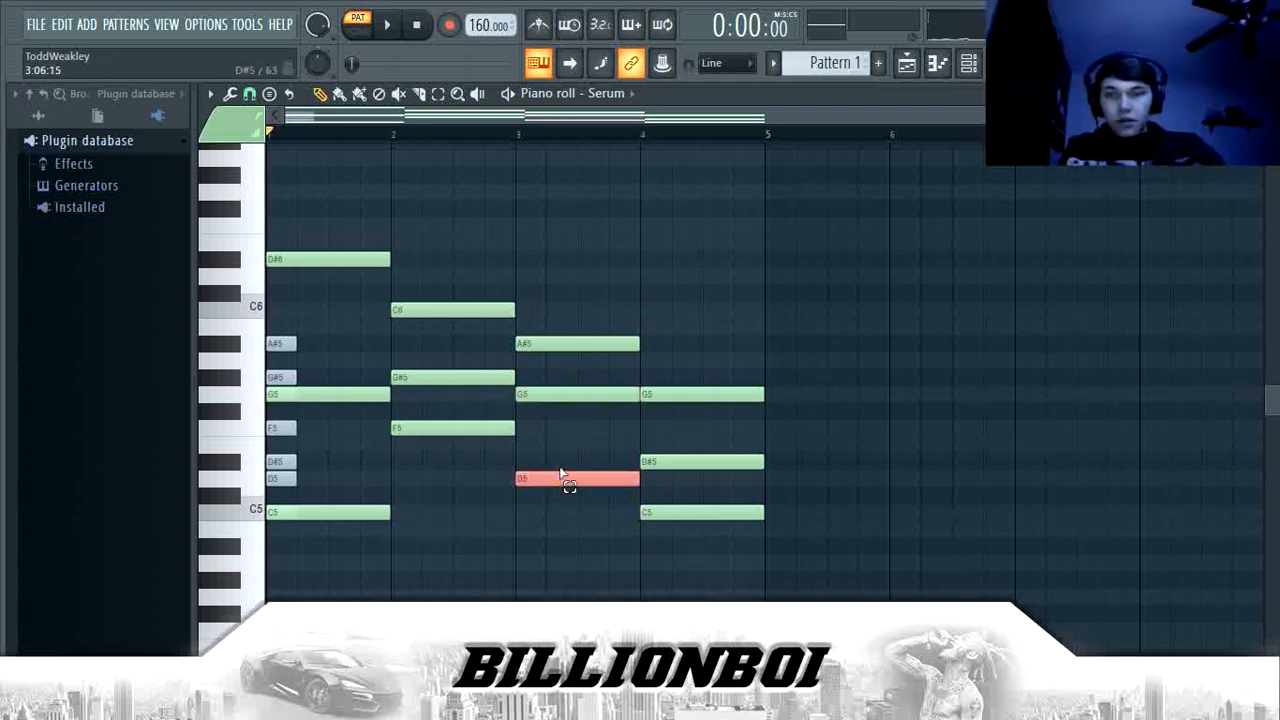
{"action": "key", "text": "ctrl+Up"}
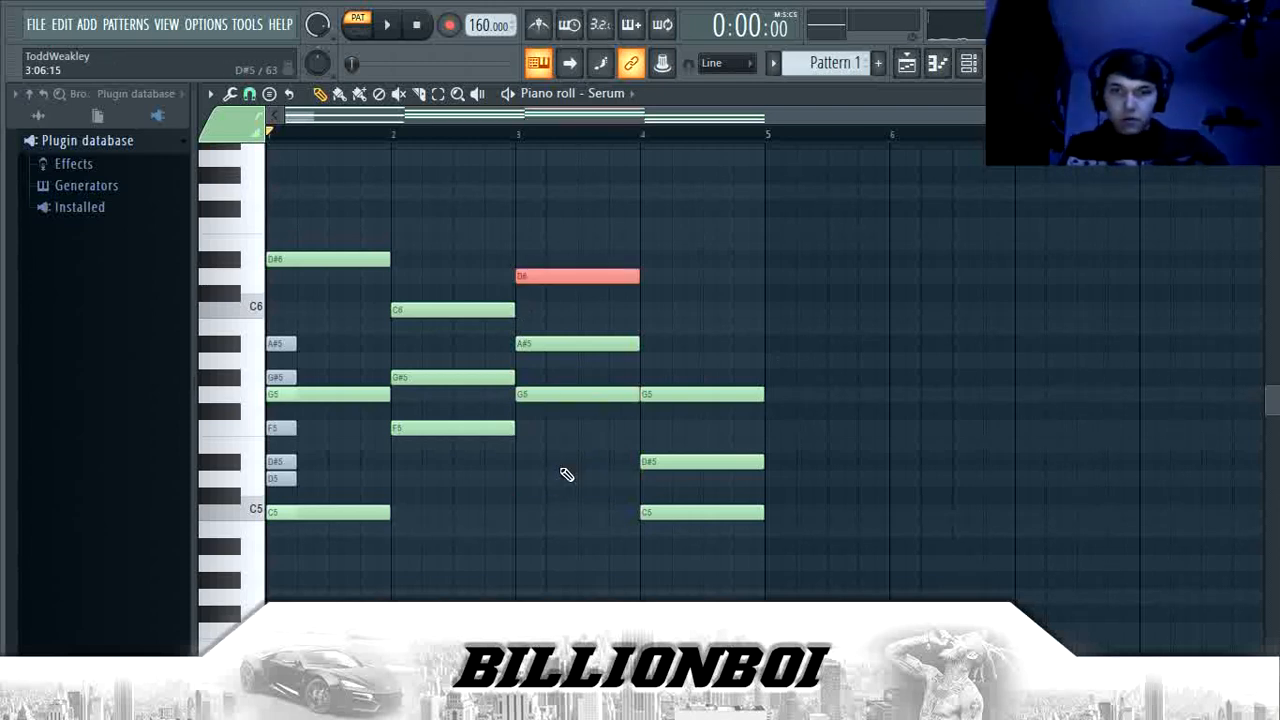
Play back the four-chord progression to hear bar 3 with its raised D6 top note
{"action": "key", "text": "space"}
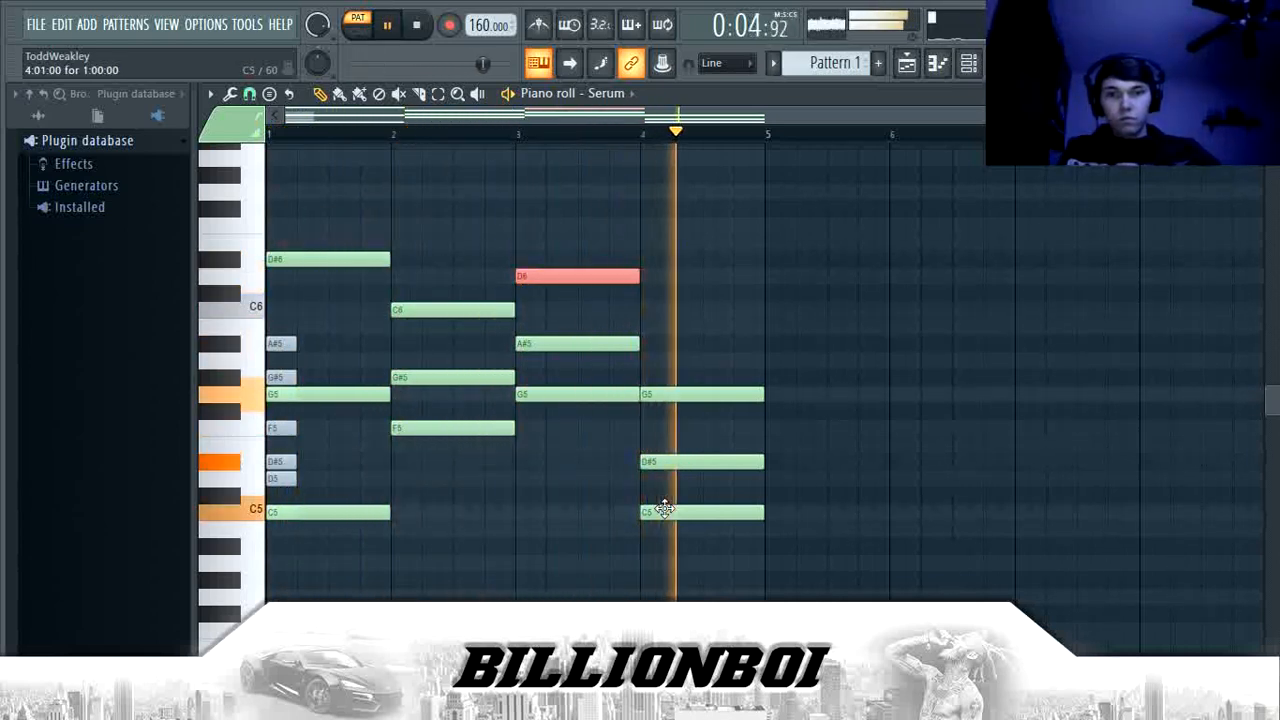
{"action": "key", "text": "space"}
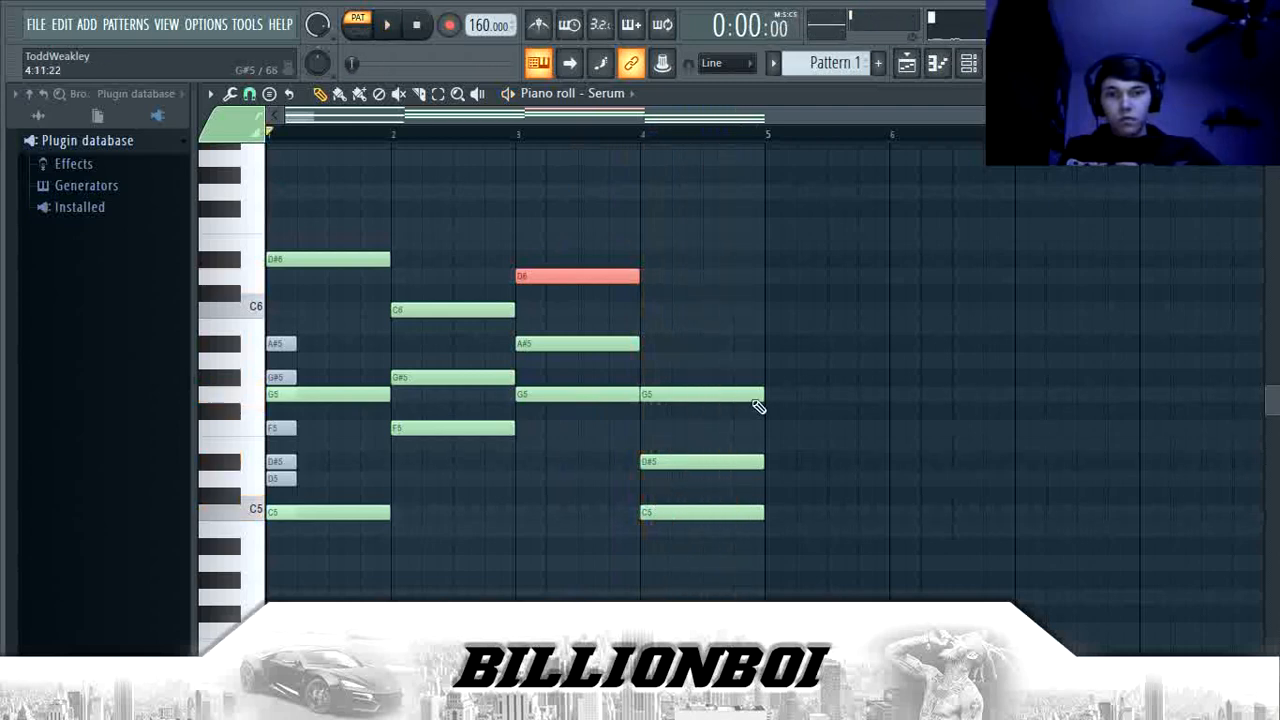
{"action": "left_click", "coordinate": [680, 462]}
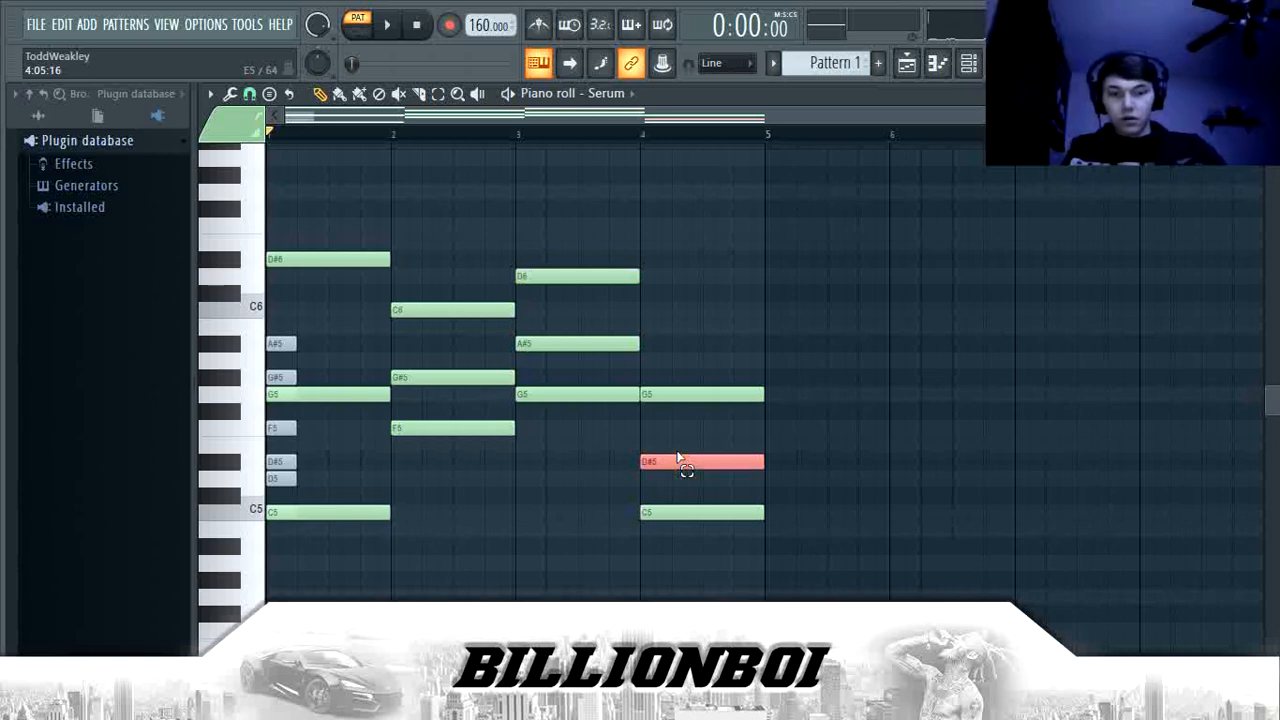
{"action": "key", "text": "ctrl+Up"}
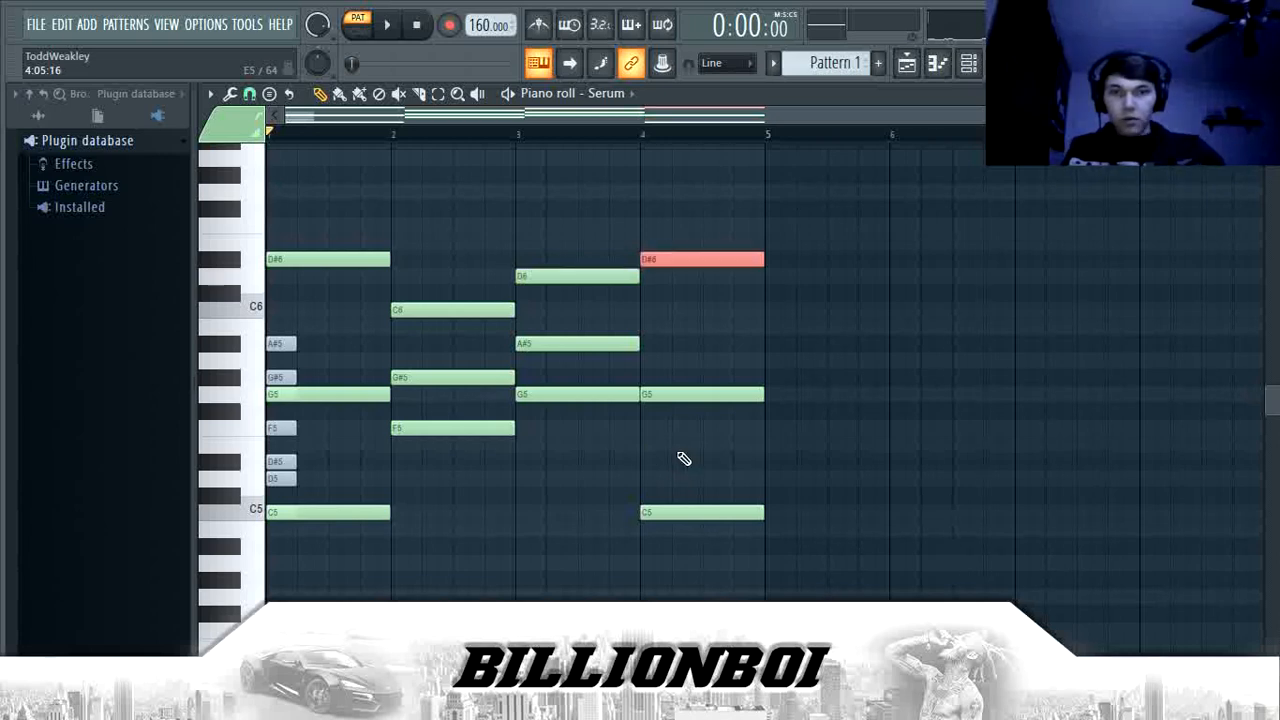
{"action": "key", "text": "ctrl+Down"}
Move bar 4's C5 note up one octave to C6 and play back the progression
{"action": "left_click", "coordinate": [740, 515]}
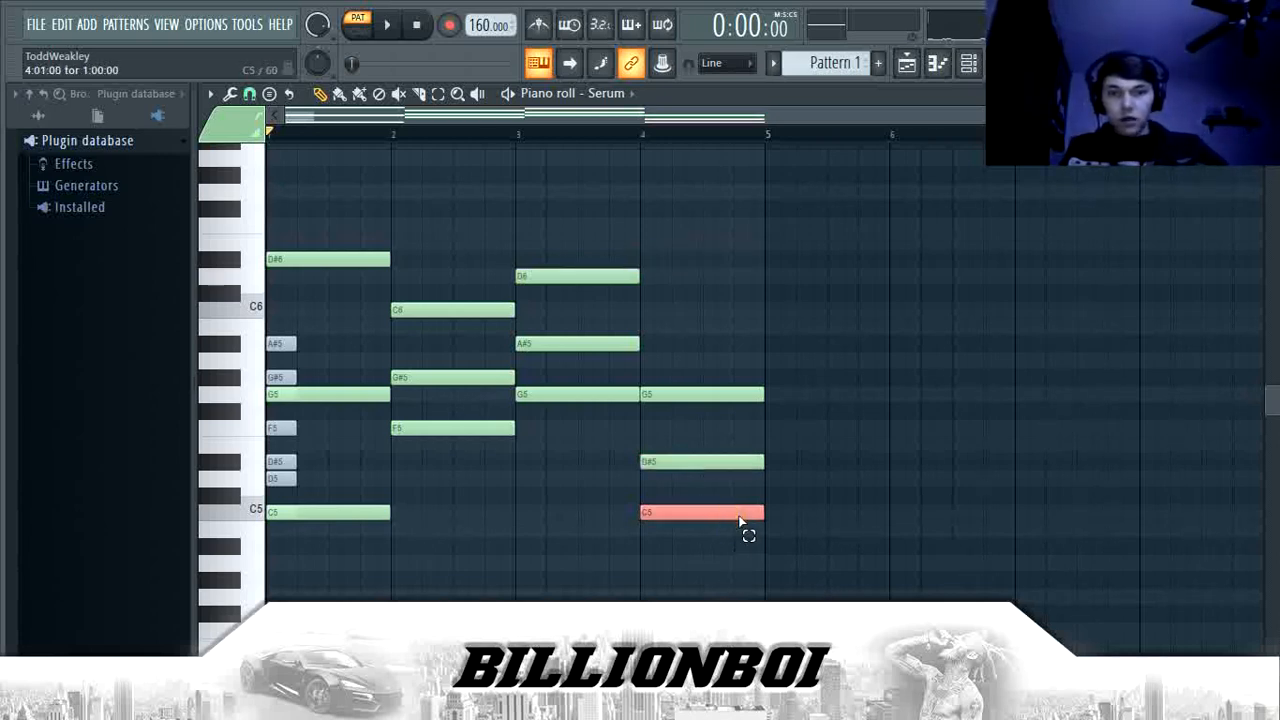
{"action": "key", "text": "ctrl+Up"}
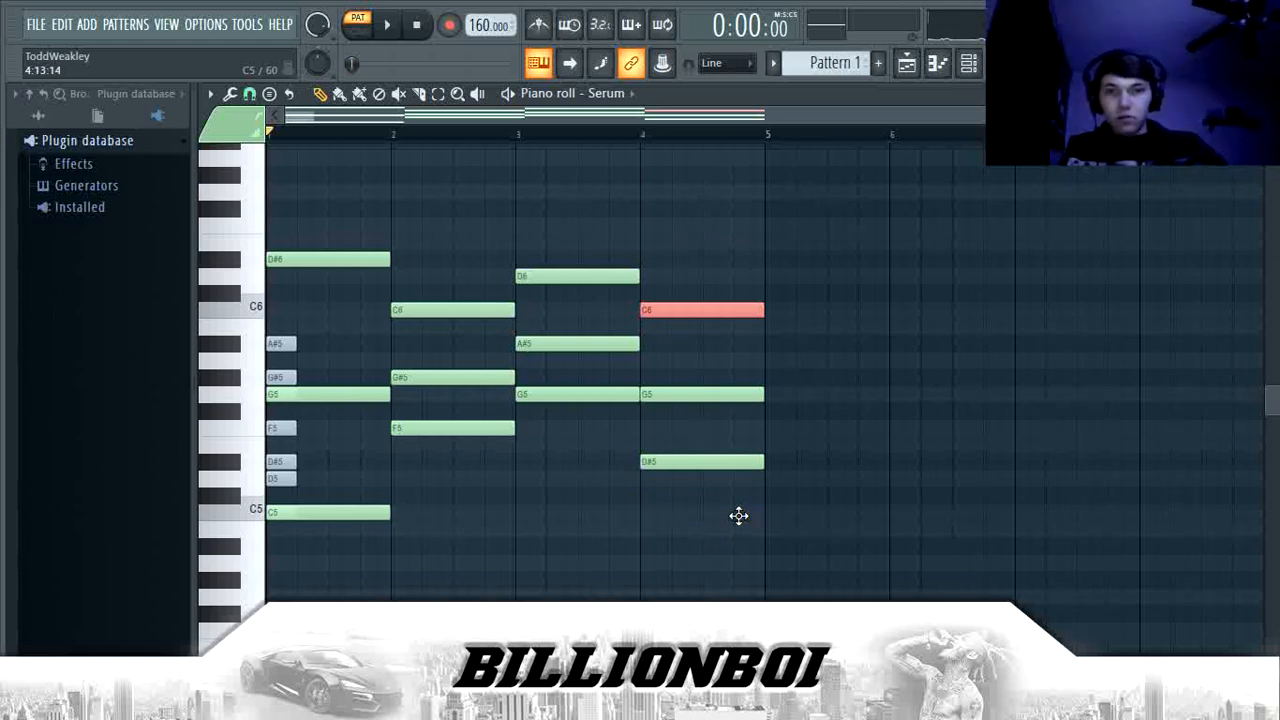
{"action": "key", "text": "space"}
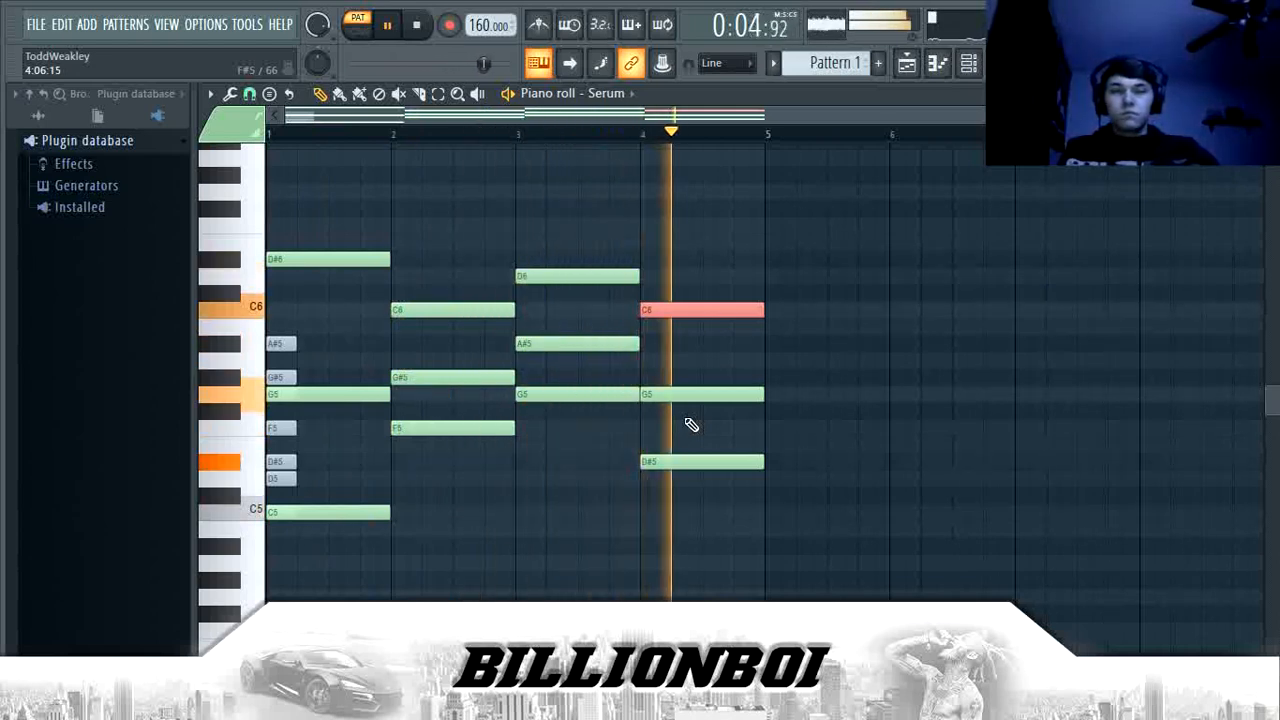
{"action": "key", "text": "space"}
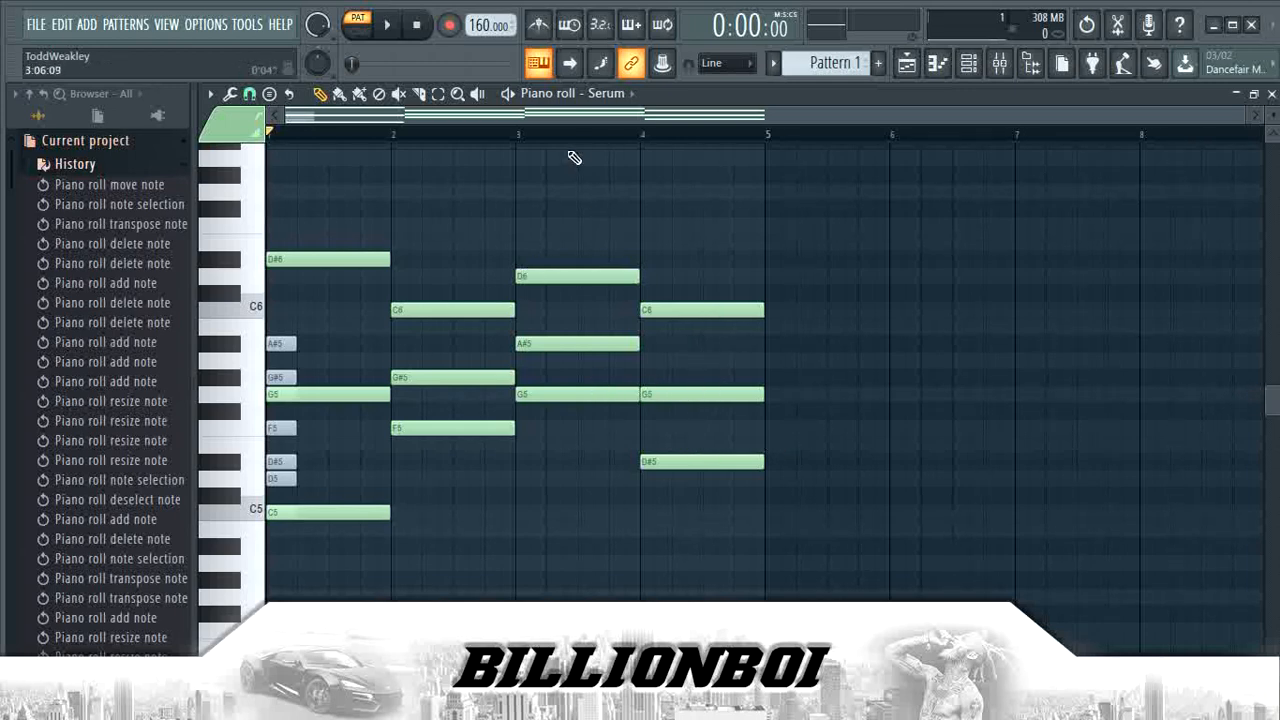
{"action": "scroll", "coordinate": [556, 139], "scroll_direction": "up", "scroll_amount": 2}
{"action": "scroll", "coordinate": [556, 139], "scroll_direction": "down", "scroll_amount": 2}
{"action": "scroll", "coordinate": [555, 207], "scroll_direction": "down", "scroll_amount": 1}
{"action": "scroll", "coordinate": [556, 207], "scroll_direction": "down", "scroll_amount": 1}
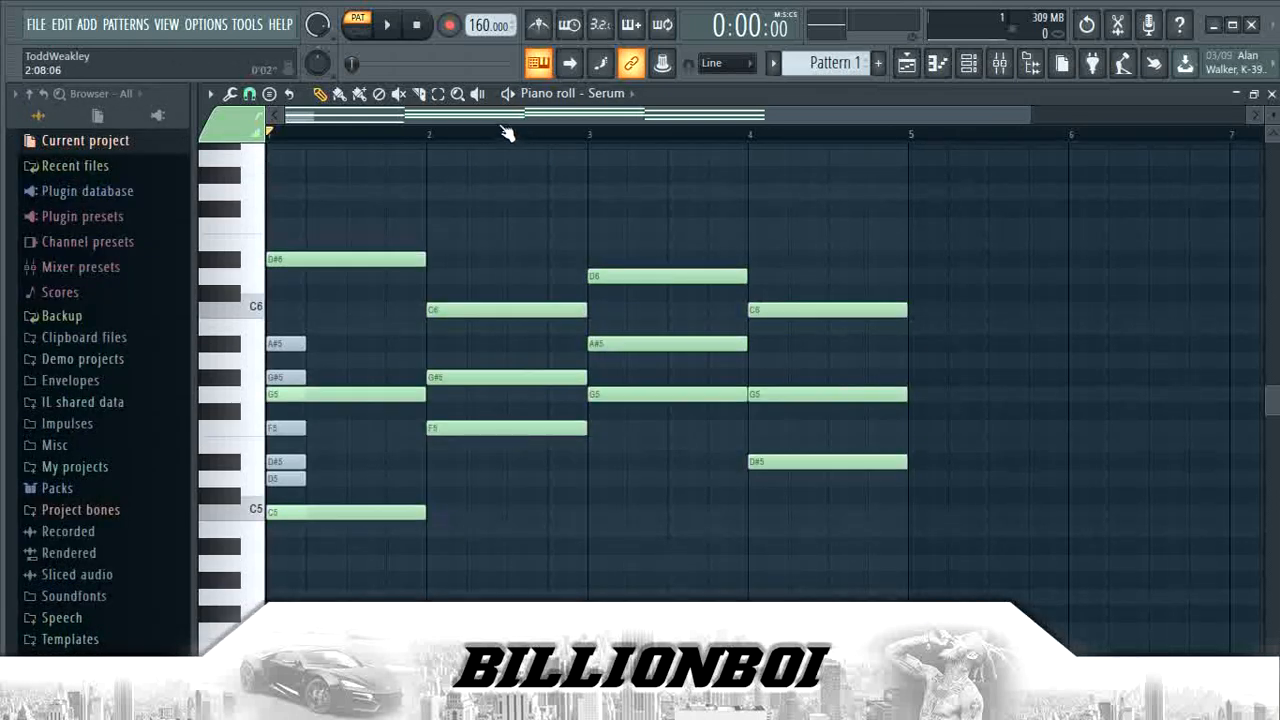
{"action": "scroll", "coordinate": [508, 140], "scroll_direction": "down", "scroll_amount": 1}
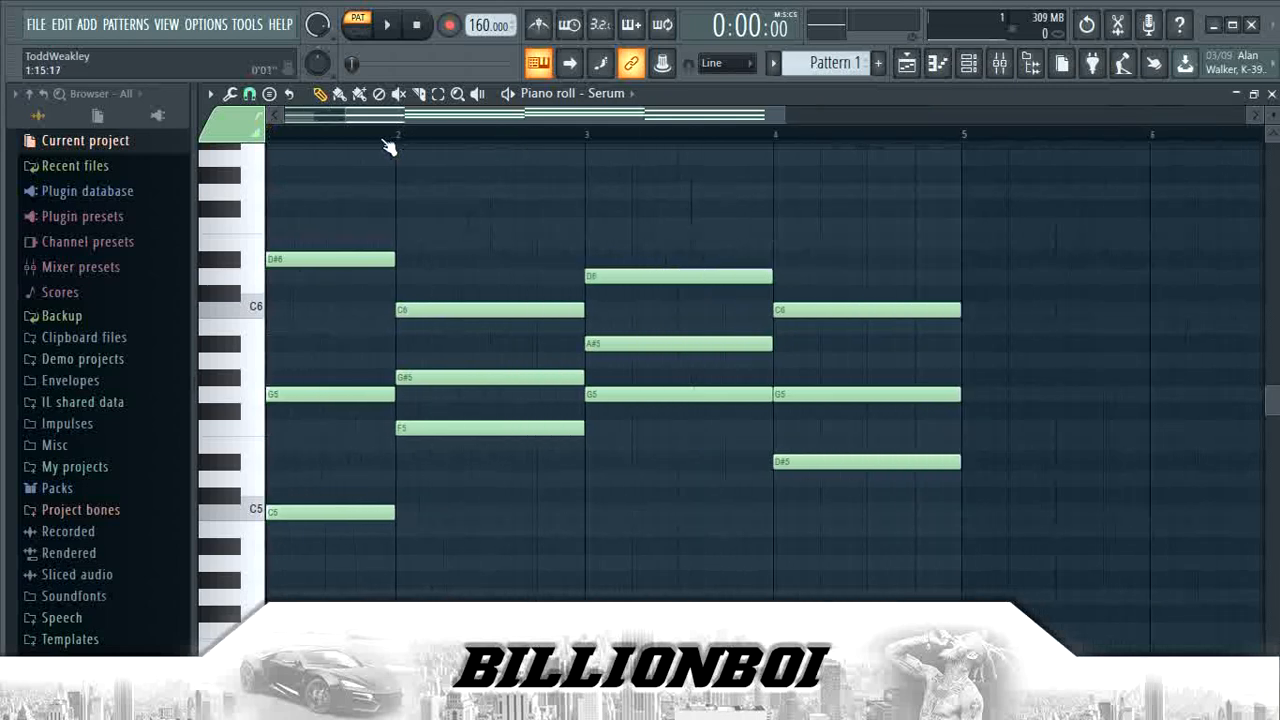
{"action": "scroll", "coordinate": [395, 135], "scroll_direction": "up", "scroll_amount": 3}
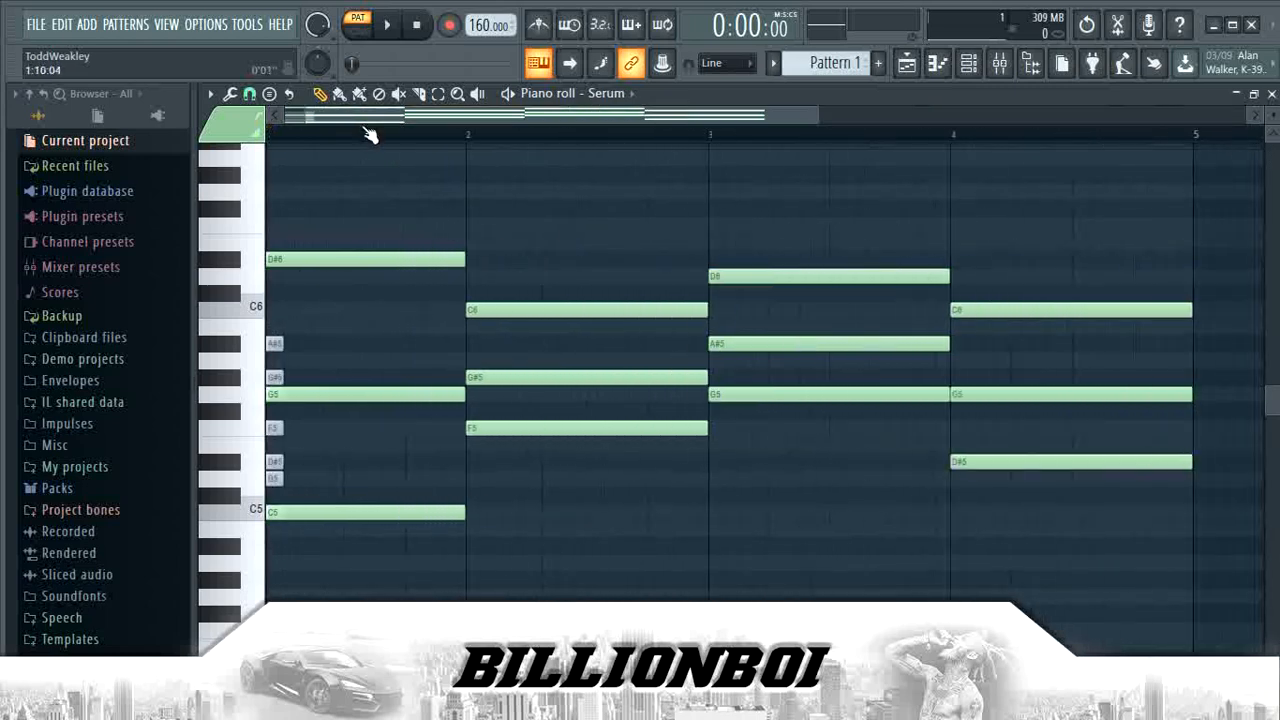
{"action": "scroll", "coordinate": [366, 129], "scroll_direction": "down", "scroll_amount": 2}
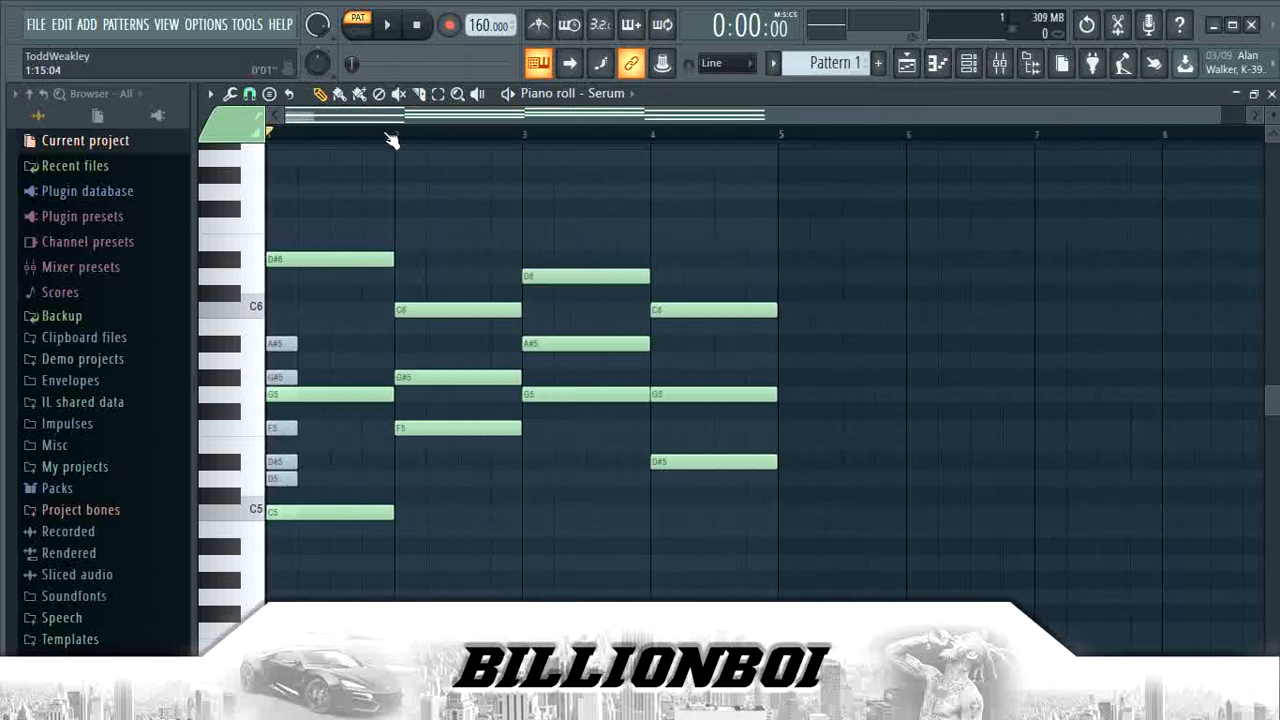
{"action": "scroll", "coordinate": [420, 140], "scroll_direction": "up", "scroll_amount": 2}
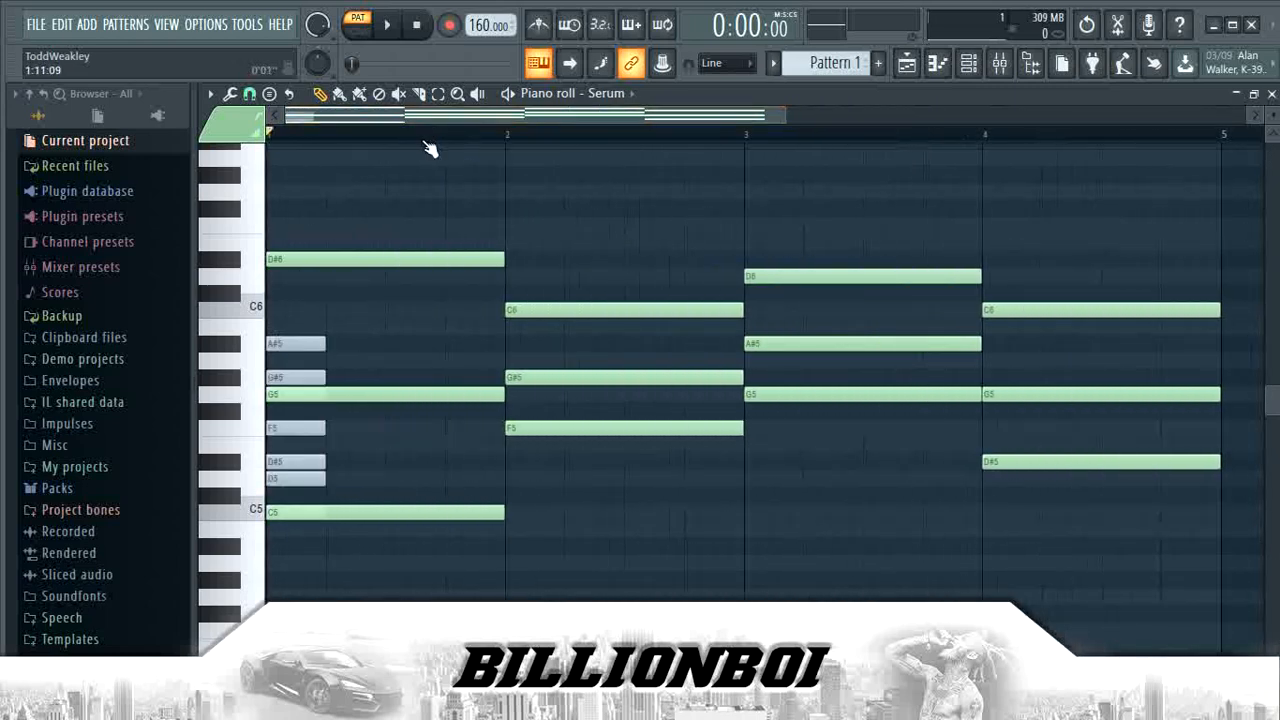
{"action": "scroll", "coordinate": [430, 148], "scroll_direction": "down", "scroll_amount": 2}
{"action": "scroll", "coordinate": [430, 148], "scroll_direction": "up", "scroll_amount": 3}
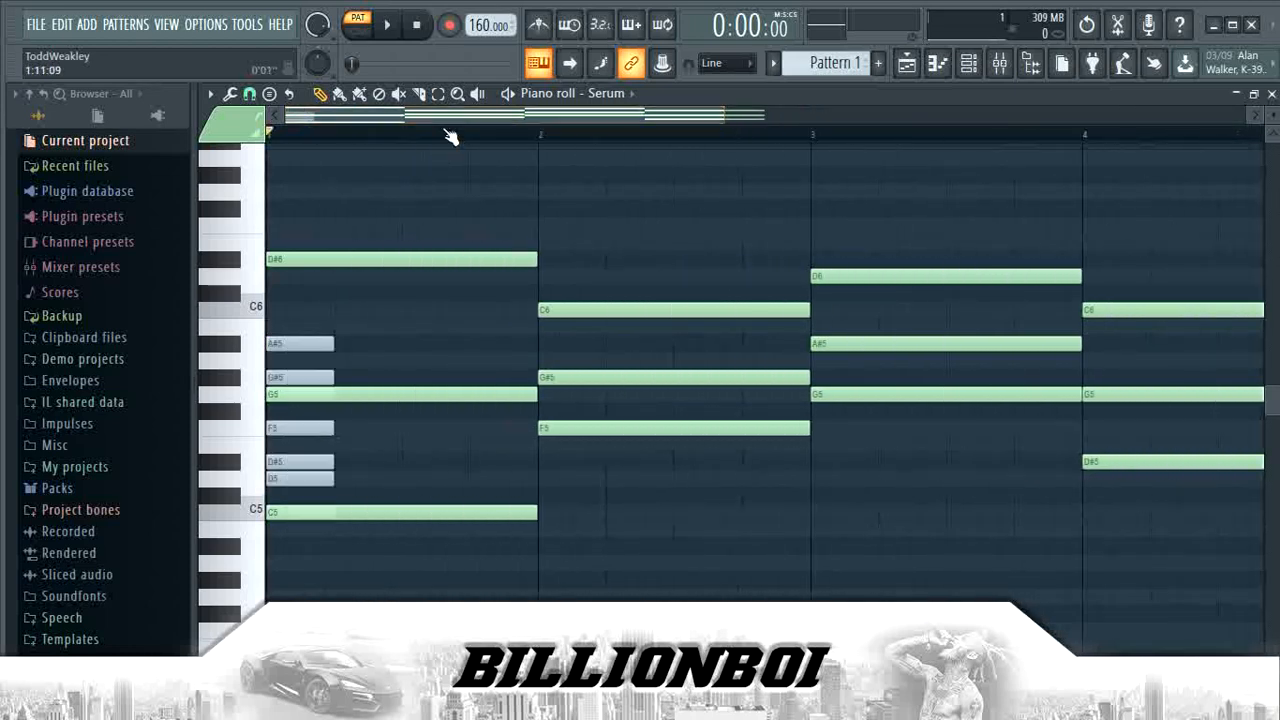
{"action": "scroll", "coordinate": [450, 137], "scroll_direction": "down", "scroll_amount": 2}
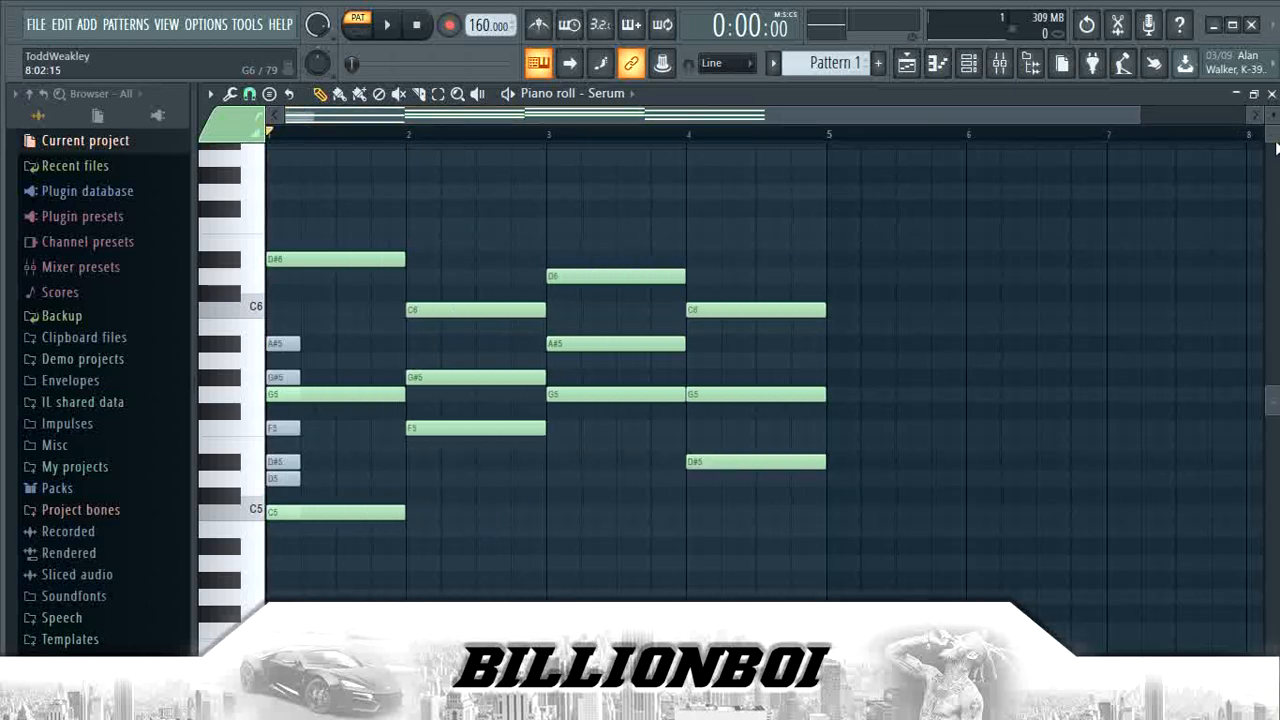